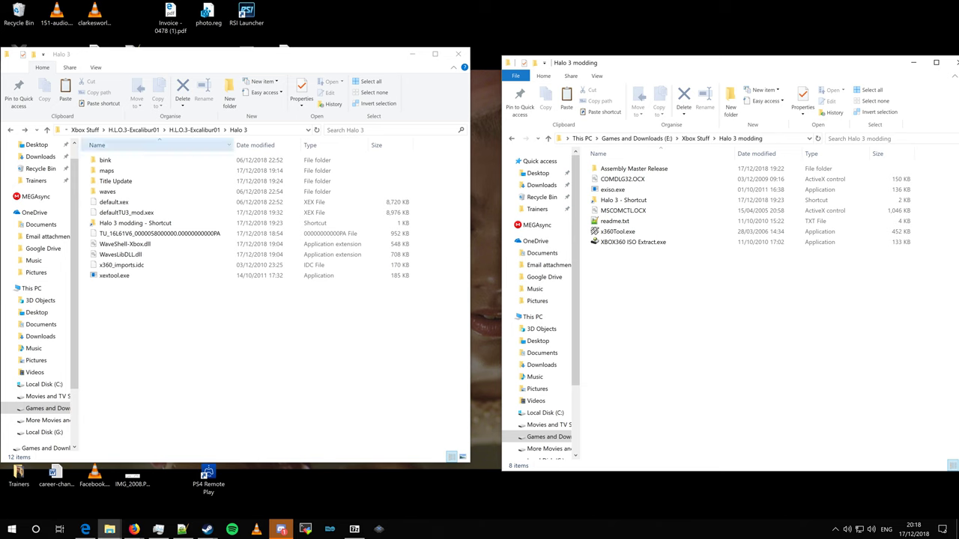
Go up to the H.L.O.3-Excalibur01 folder and mount the disc image xc-hal3-Excalibur01.iso
click(194, 129)
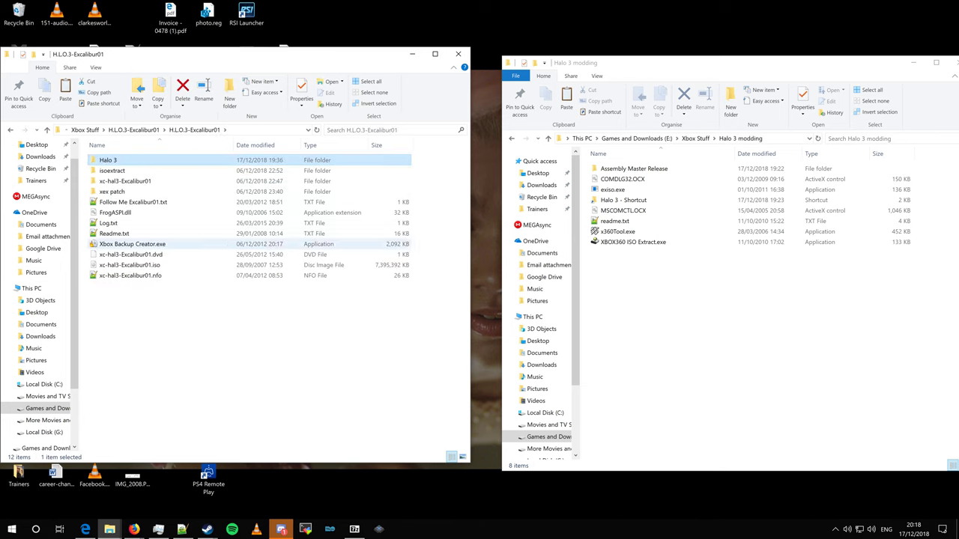
click(130, 265)
click(150, 307)
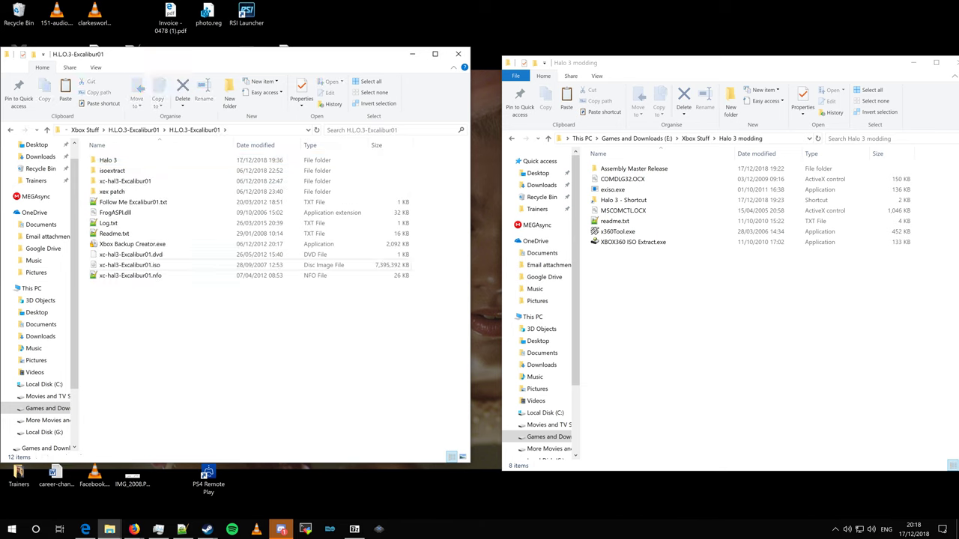
click(130, 265)
click(194, 307)
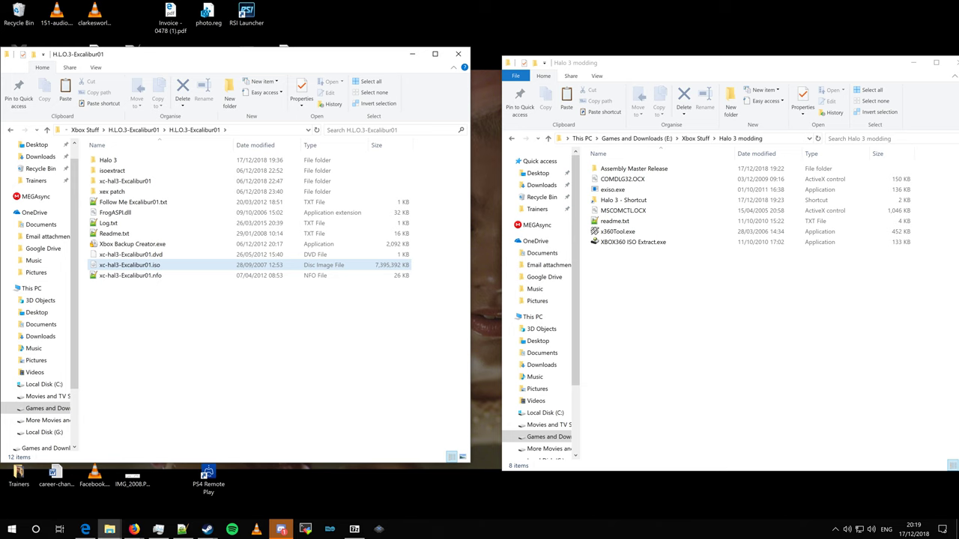
click(161, 265)
click(187, 307)
double_click(129, 264)
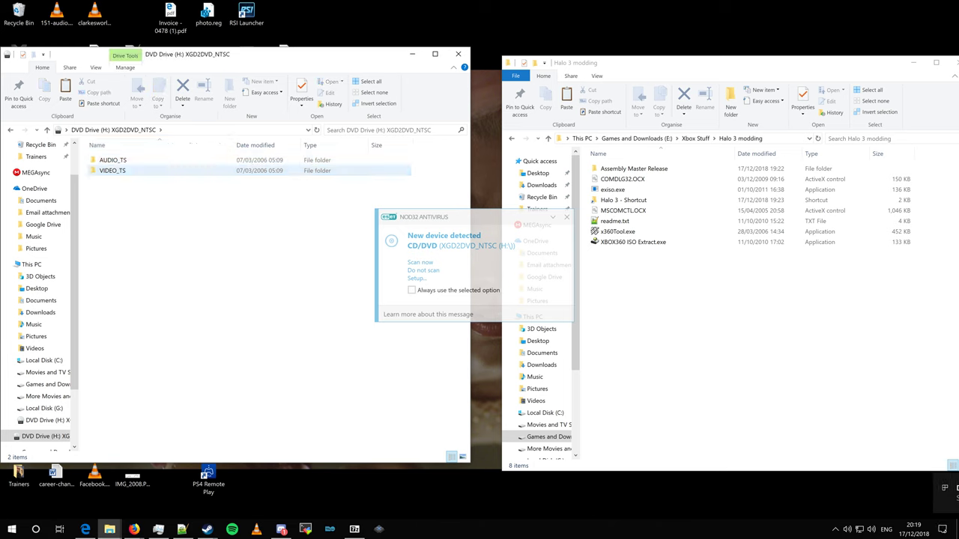
Play VIDEO_TS.VOB from the mounted disc's VIDEO_TS folder in VLC media player, close it and return to the H.L.O.3-Excalibur01 folder
double_click(113, 171)
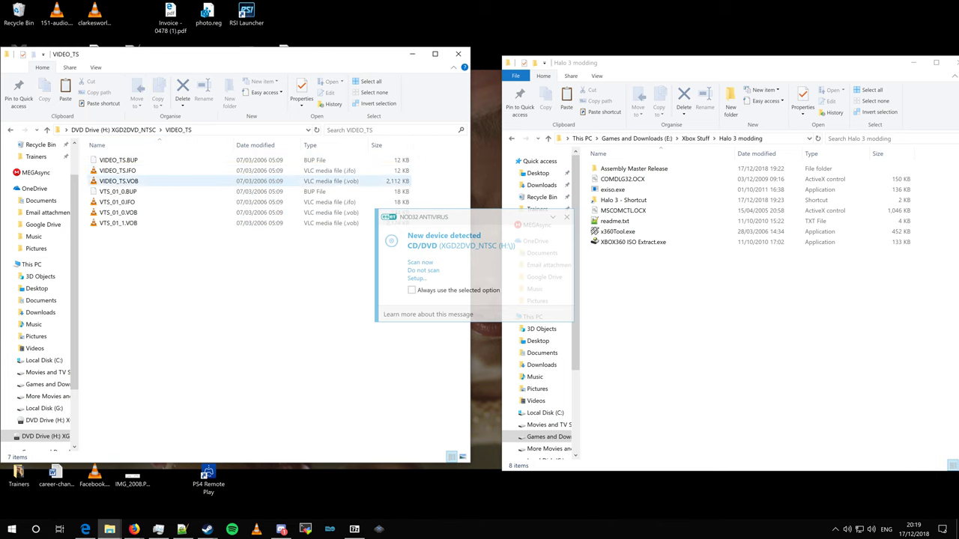
double_click(118, 181)
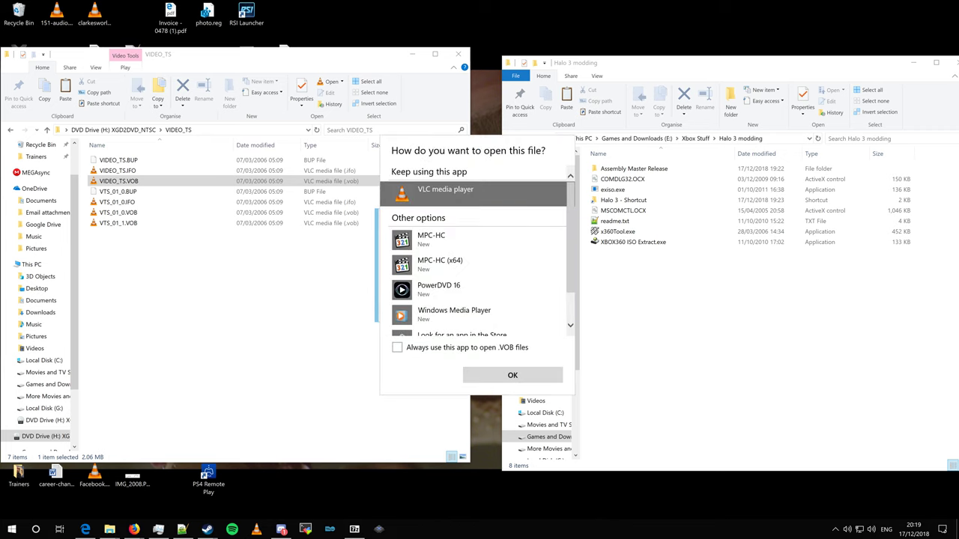
click(512, 376)
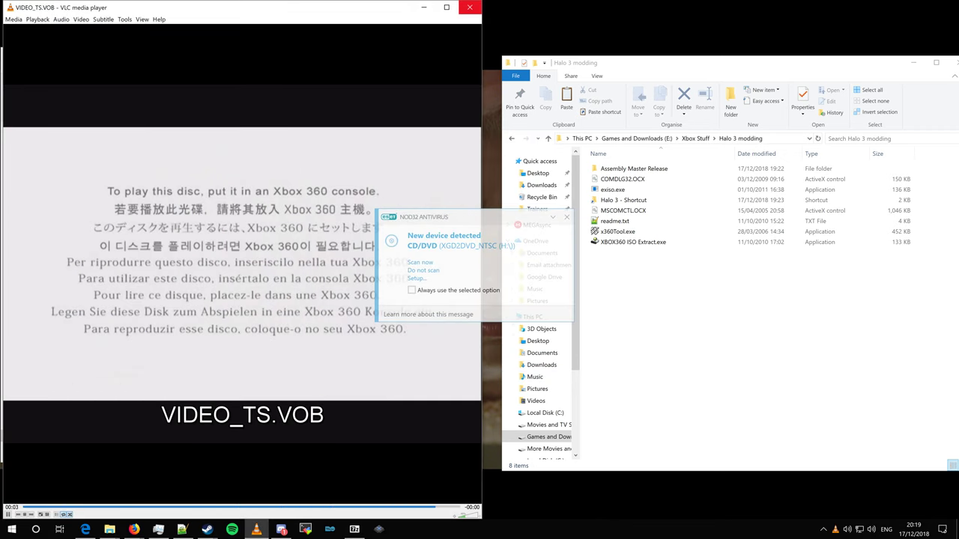
click(470, 7)
click(10, 130)
click(11, 130)
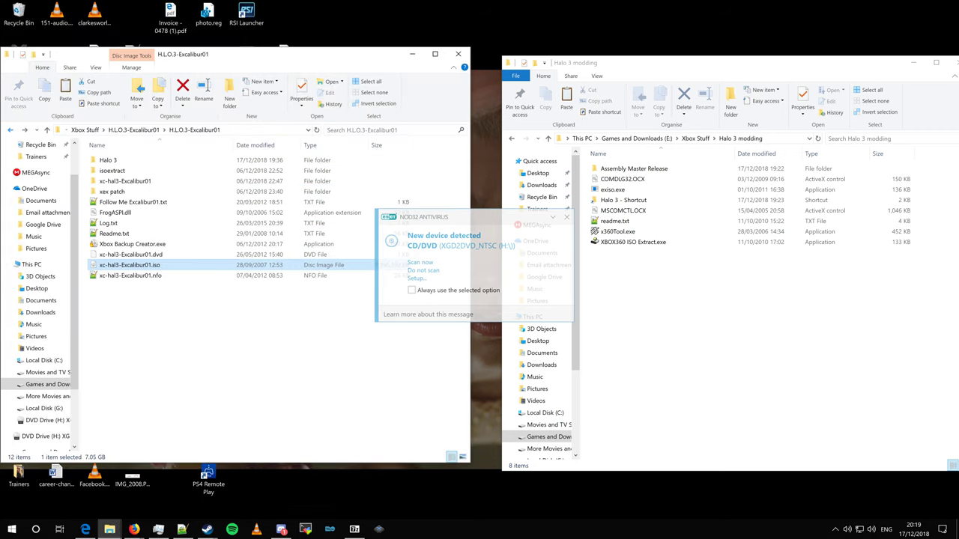
Eject the mounted XGD2DVD_NTSC virtual DVD drive
right_click(46, 420)
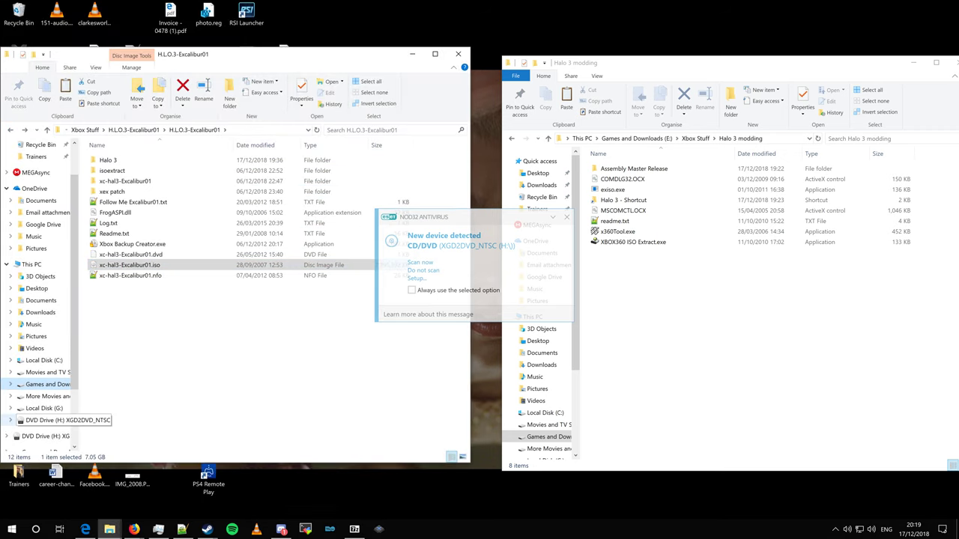
right_click(30, 422)
click(112, 372)
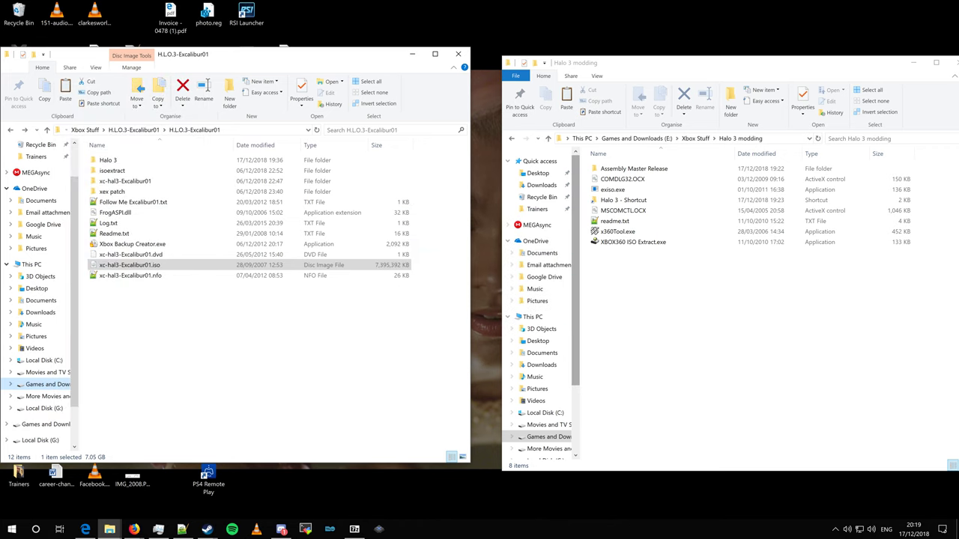
Launch XBOX360 ISO Extract from the Halo 3 modding folder, look over its window and close it
double_click(633, 241)
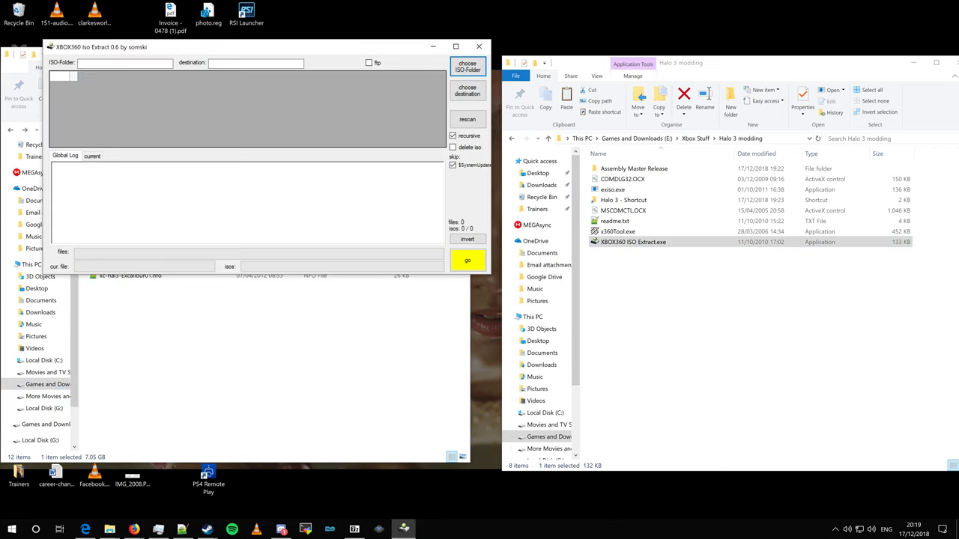
drag(183, 48, 479, 113)
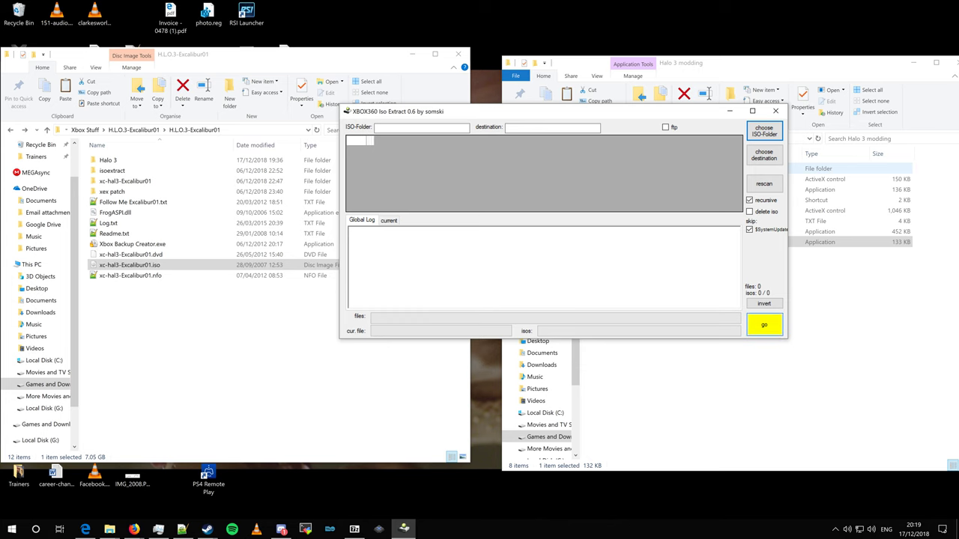
click(775, 111)
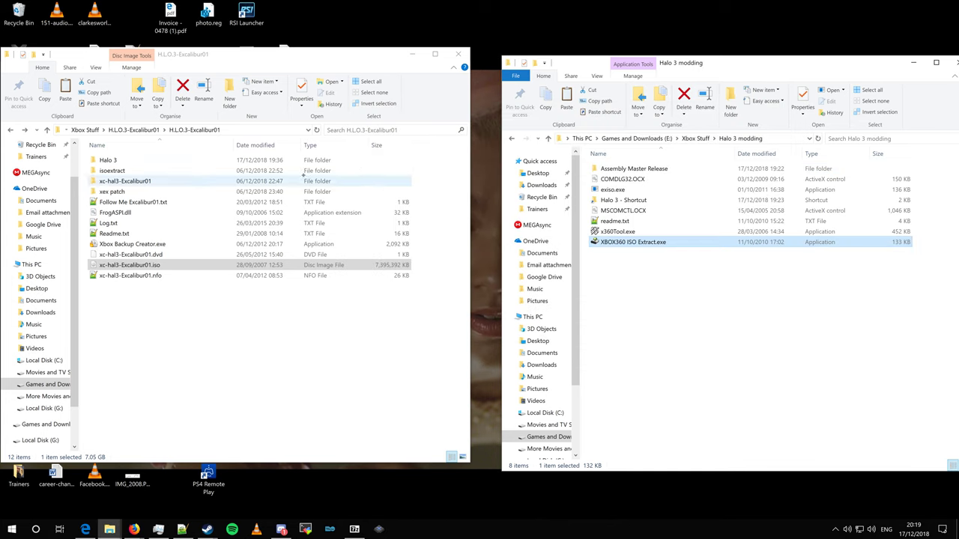
In the Halo 3 folder, select the Title Update folder, defaultTU3_mod.xex, the modding shortcut, the TU file, x360_imports.idc and xextool.exe
double_click(108, 160)
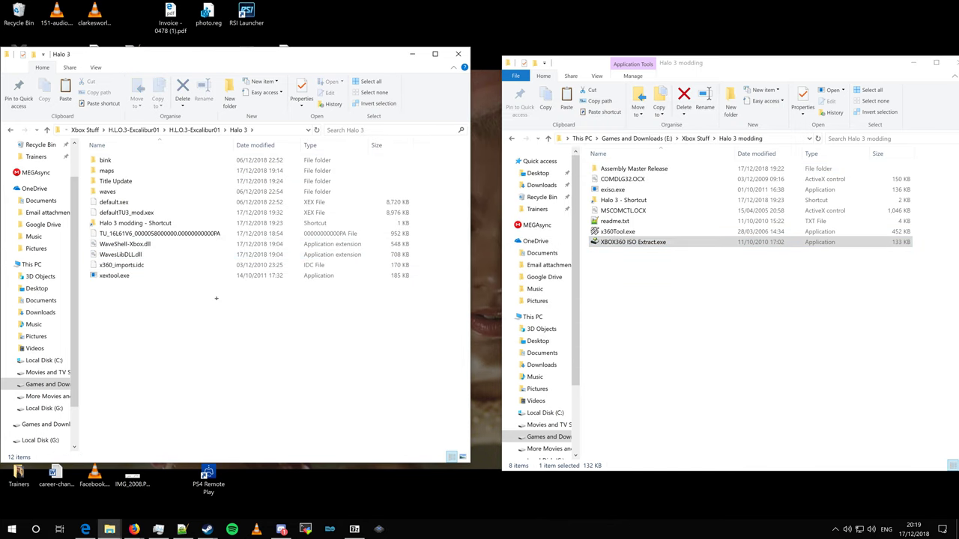
click(171, 277)
ctrl+click(153, 266)
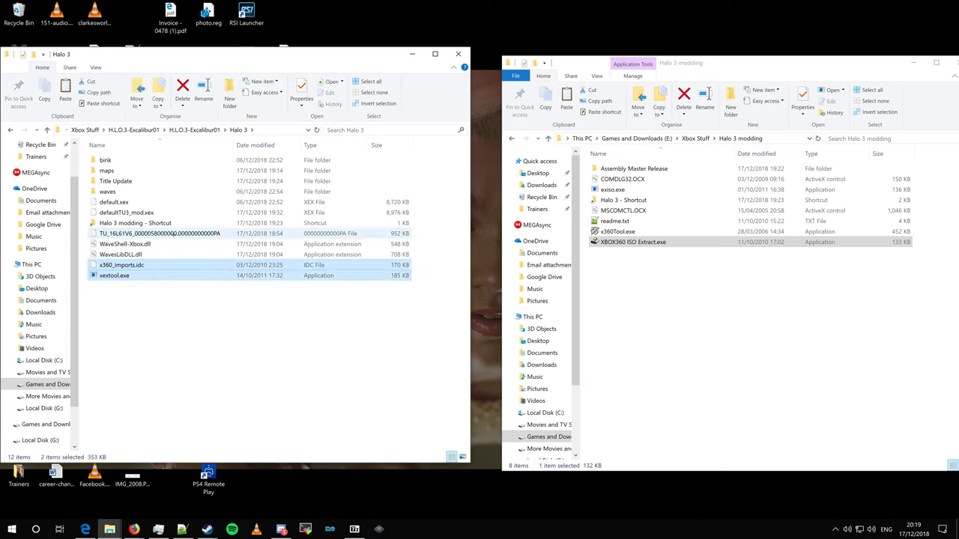
ctrl+click(159, 233)
ctrl+click(172, 223)
ctrl+click(184, 212)
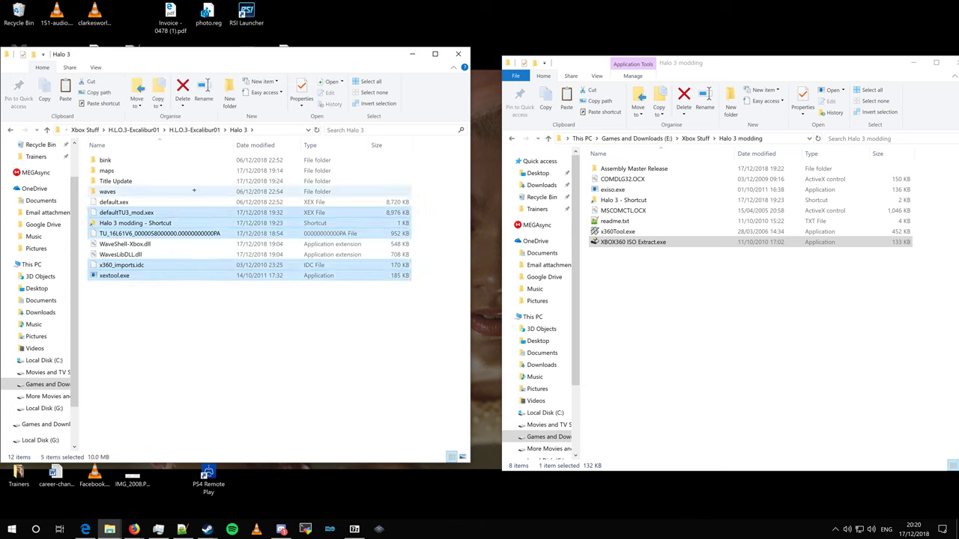
ctrl+click(187, 181)
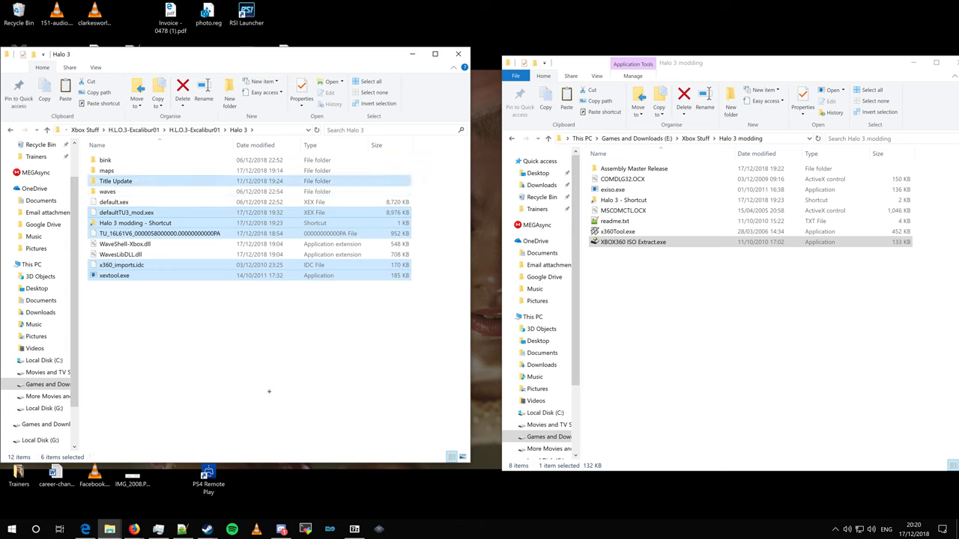
Select only the game's own items: WavesLibDLL.dll, WaveShell-Xbox.dll, default.xex and the maps, bink and waves folders
click(131, 255)
ctrl+click(131, 244)
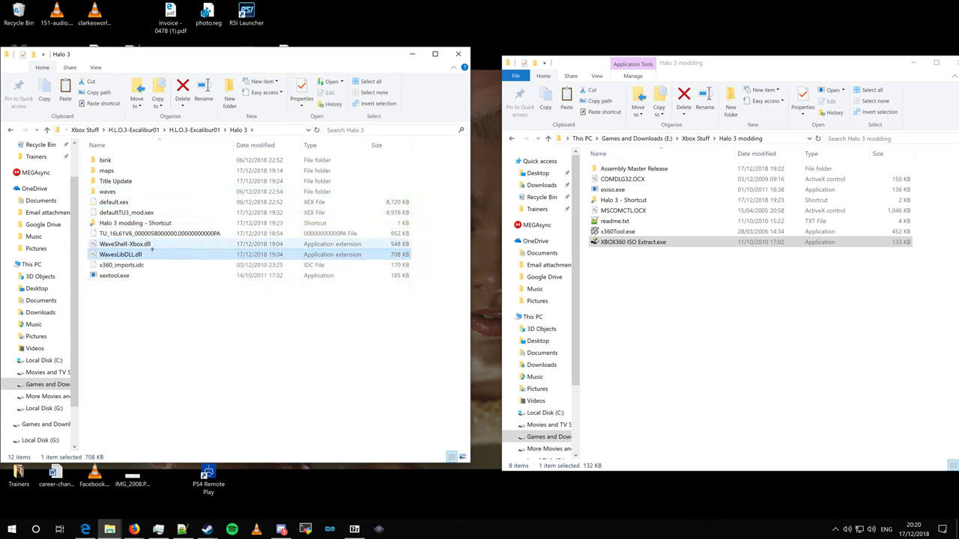
ctrl+click(143, 201)
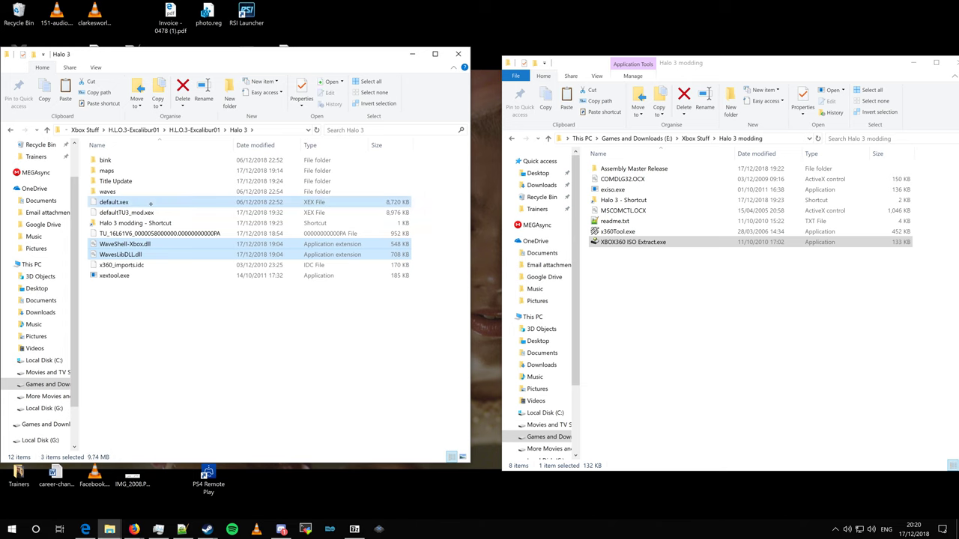
ctrl+click(123, 170)
ctrl+click(125, 161)
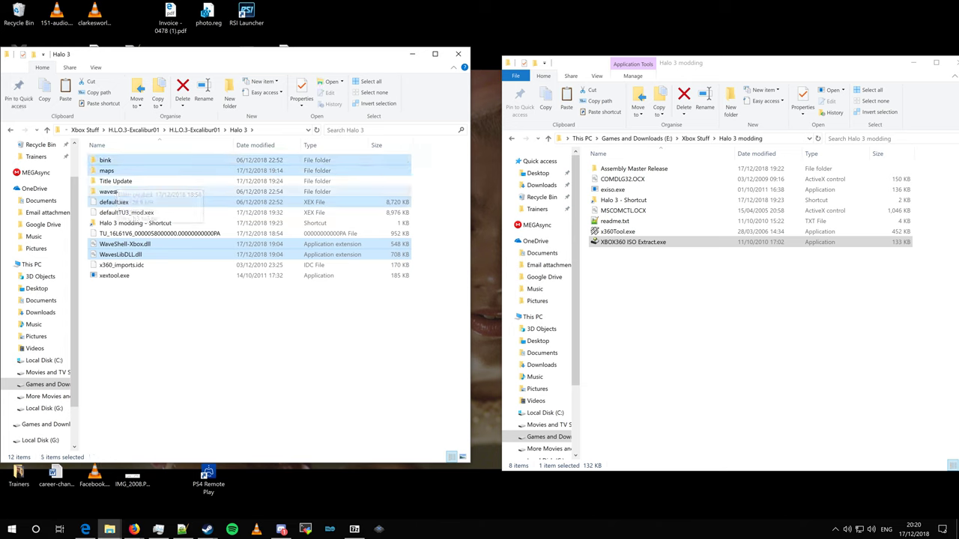
ctrl+click(117, 191)
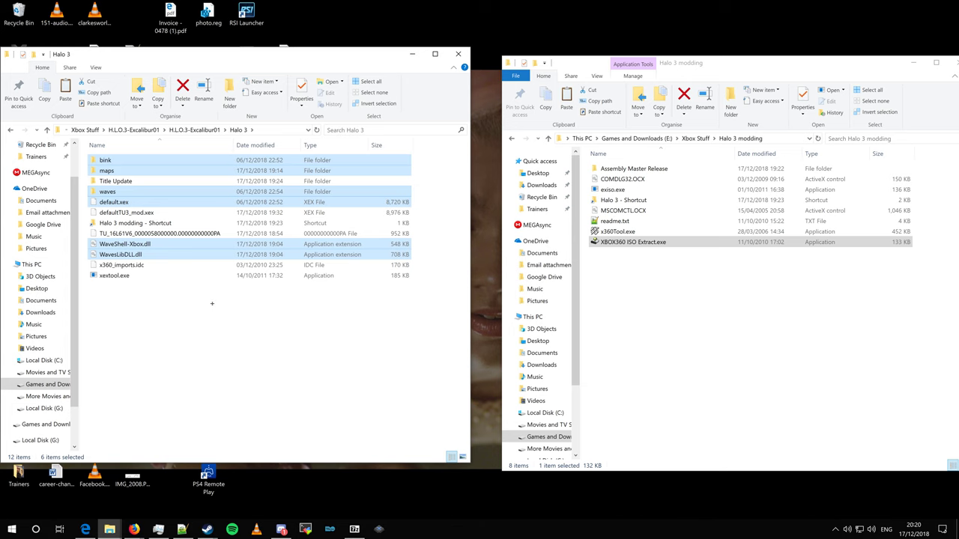
Clear the selection and delete defaultTU3_mod.xex from the Halo 3 folder
click(212, 303)
click(128, 213)
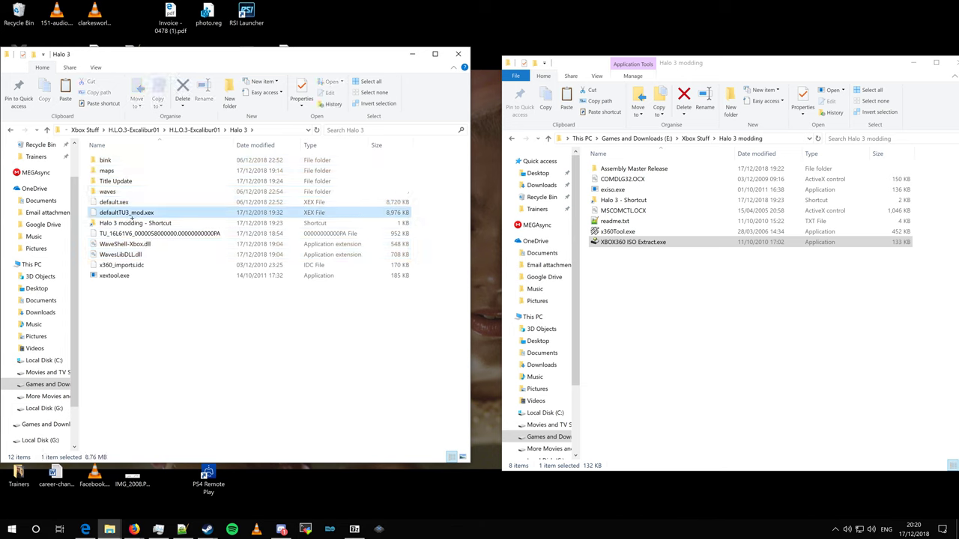
key(Delete)
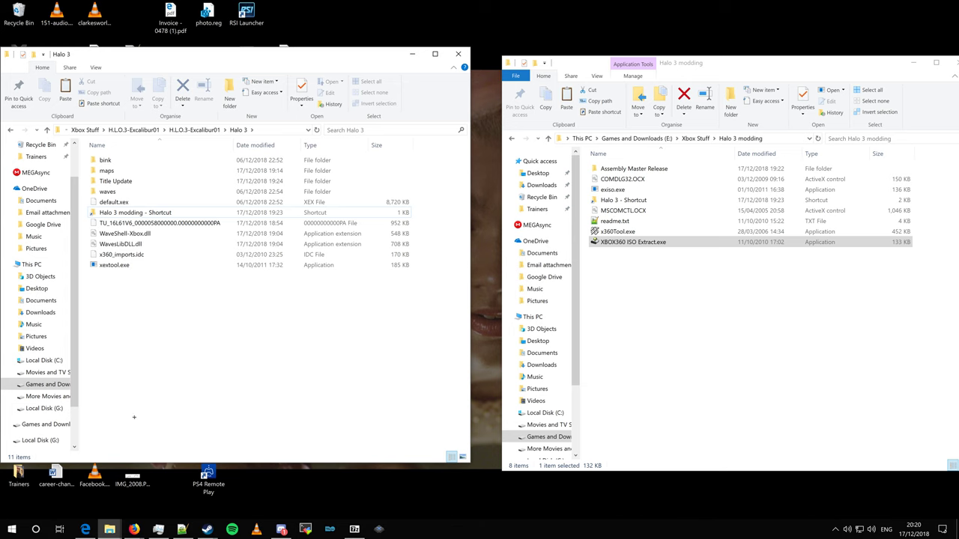
Switch to XboxUnity in the Edge browser, search for the title "Halo 3" and open the list of updates for Halo 3
click(174, 222)
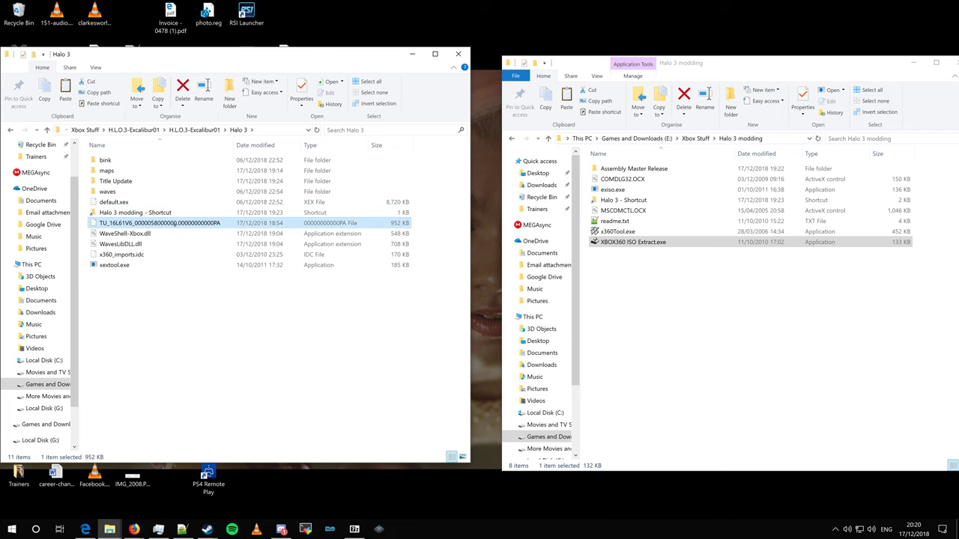
click(181, 380)
click(93, 530)
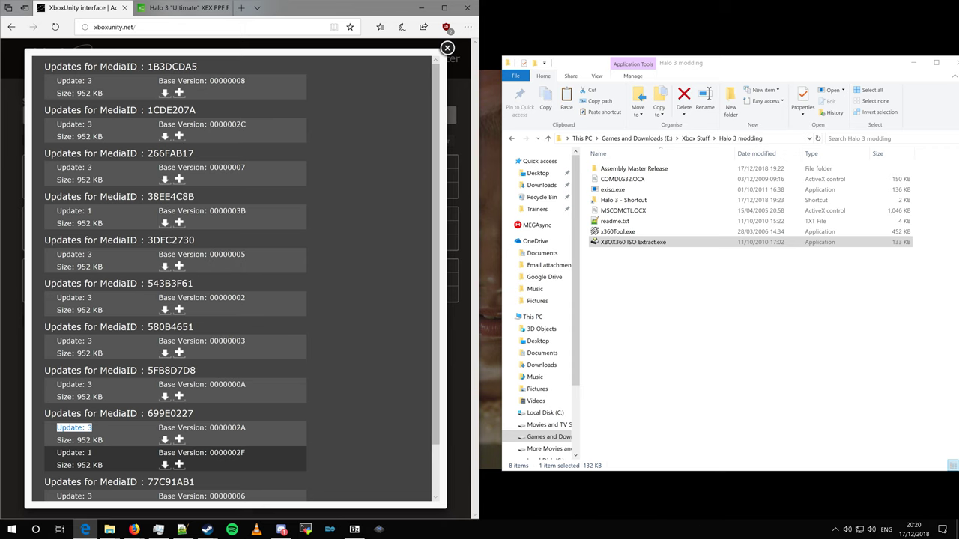
click(447, 48)
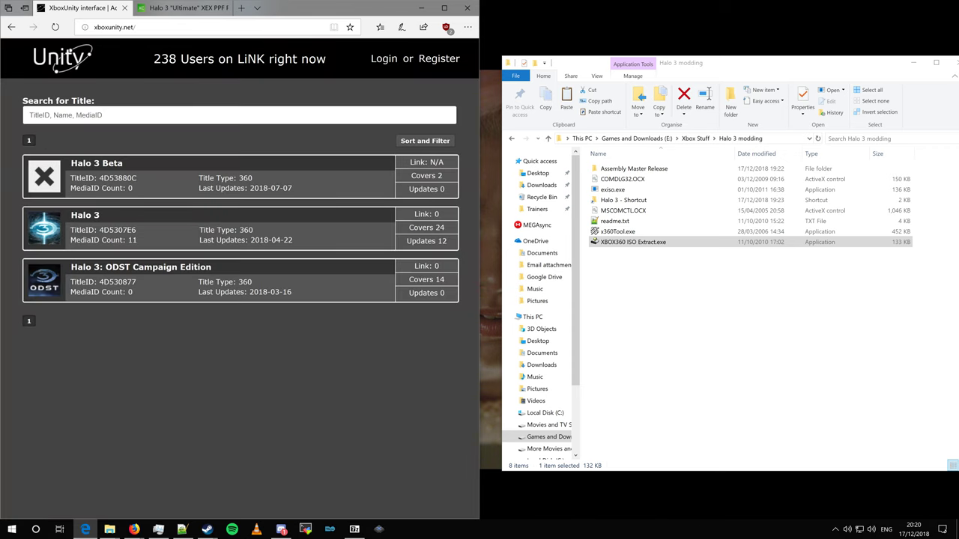
text(Halo 3)
key(Return)
click(426, 241)
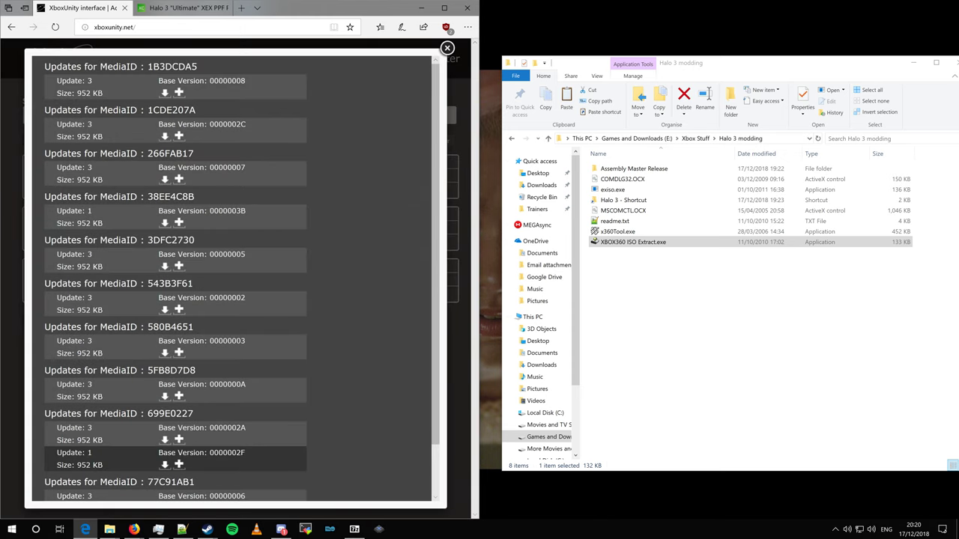
Examine the Halo 3 update list, comparing the MediaIDs and the update number and base version offered for each
drag(148, 67, 192, 67)
drag(148, 110, 195, 110)
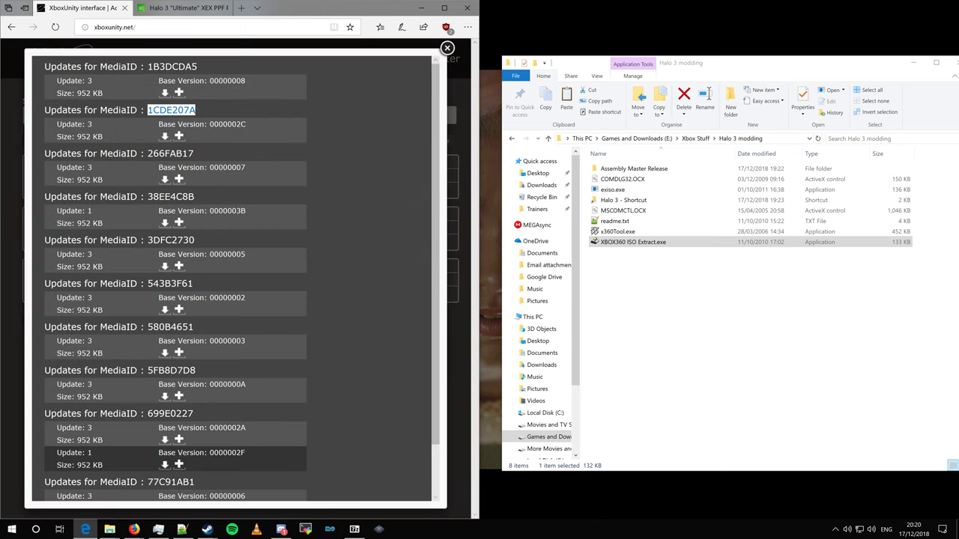
drag(195, 154, 153, 153)
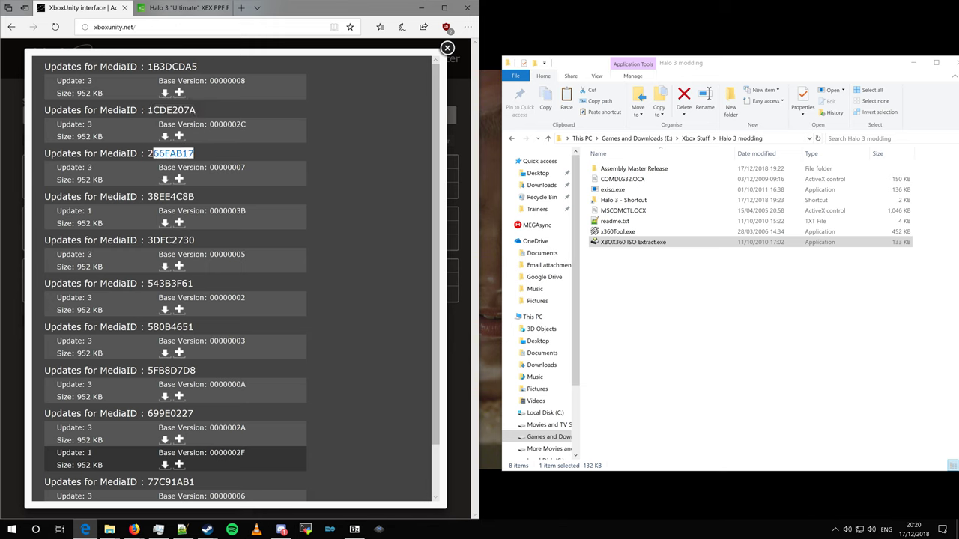
drag(147, 196, 194, 196)
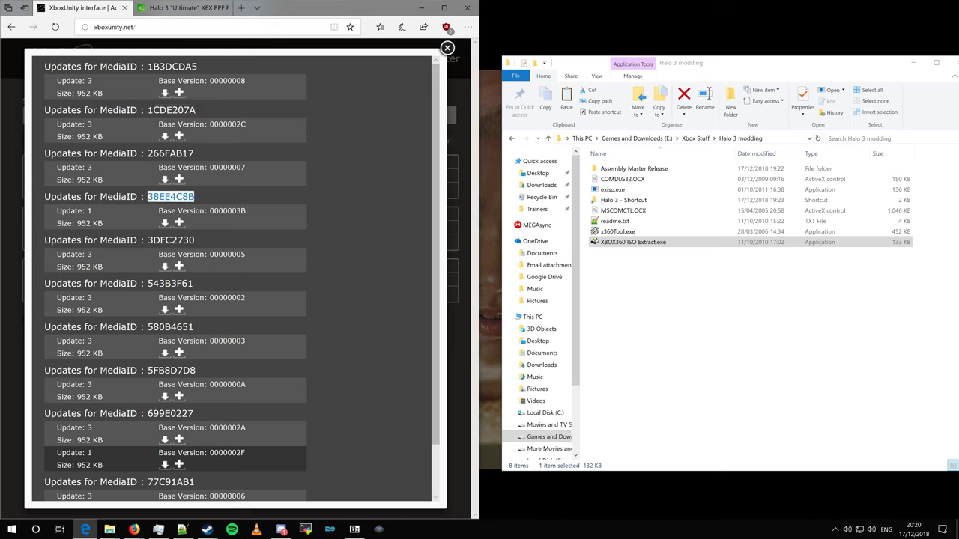
drag(147, 240, 194, 239)
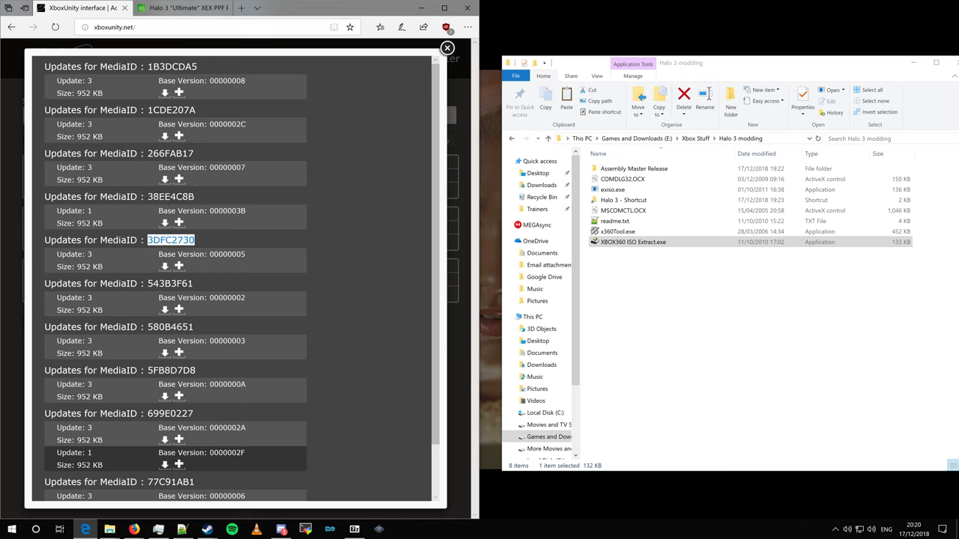
drag(152, 283, 188, 283)
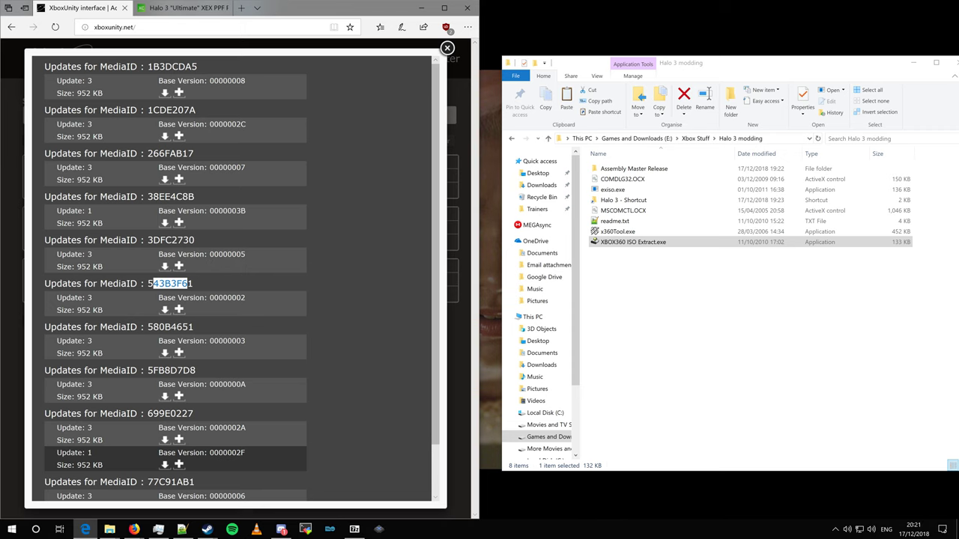
scroll(232, 277, down, 1)
drag(57, 396, 246, 396)
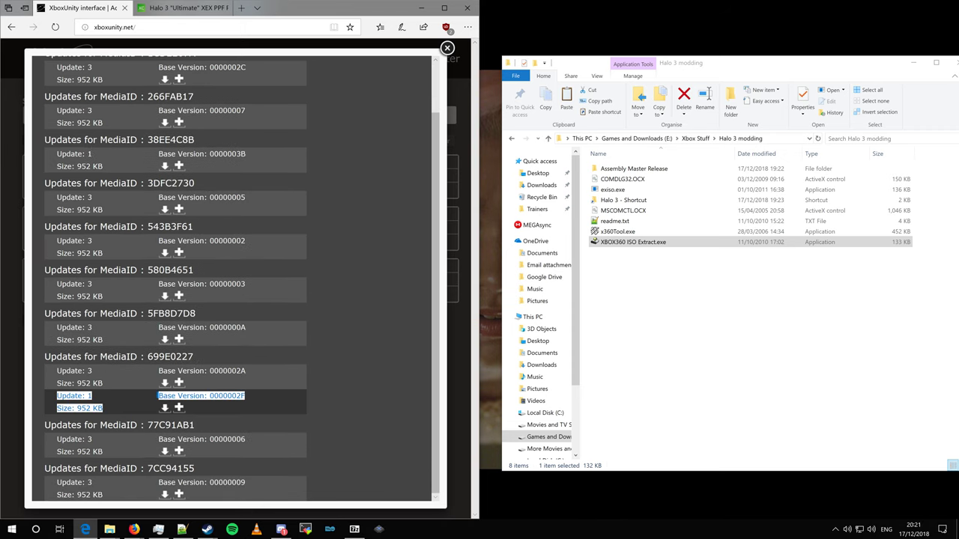
drag(57, 327, 88, 328)
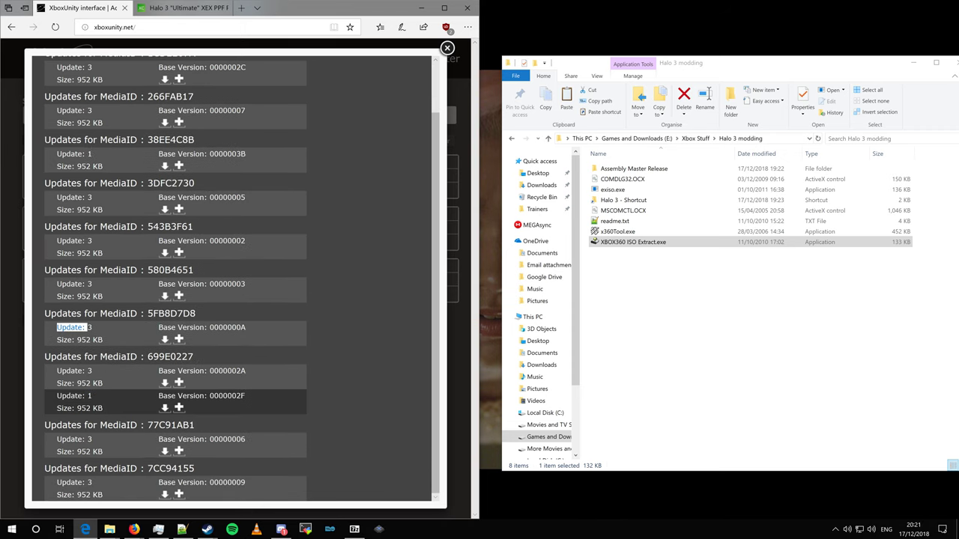
drag(72, 283, 92, 284)
click(92, 284)
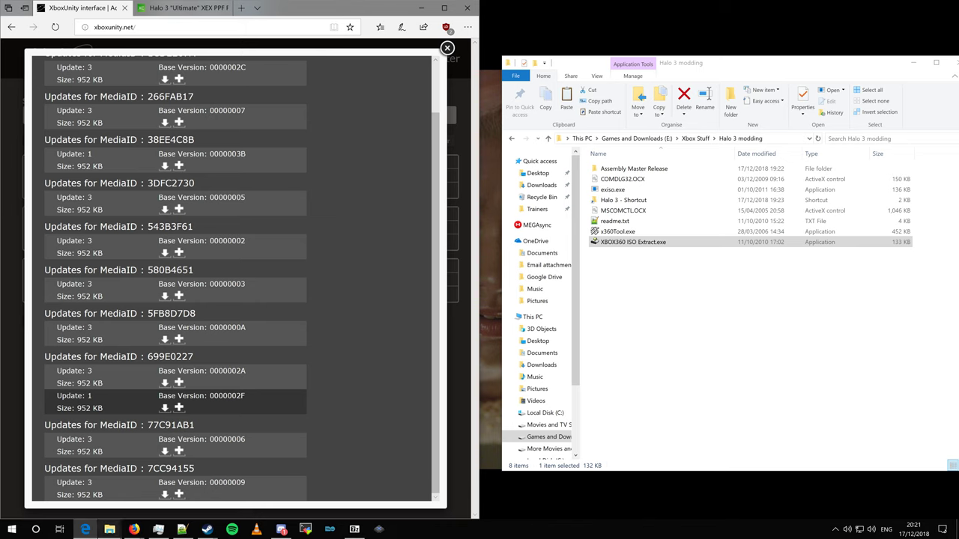
Open a PowerShell window in the Halo 3 folder and point out x360_imports.idc and xextool.exe in the file list
click(110, 529)
click(75, 483)
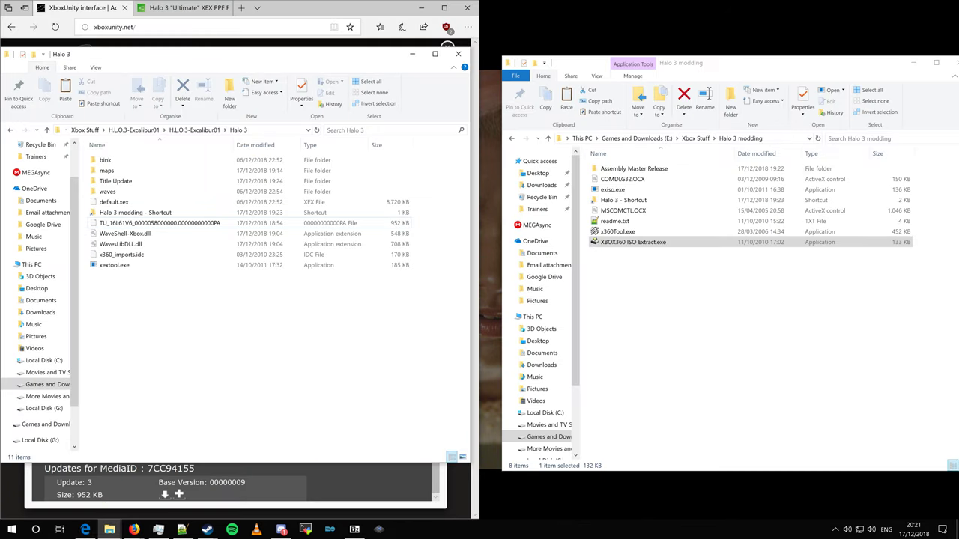
right_click(140, 320)
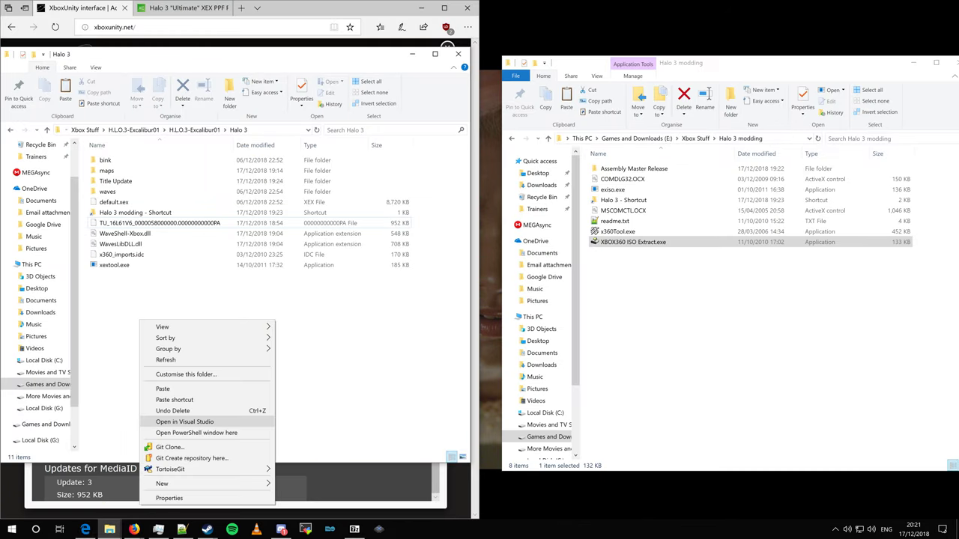
click(196, 433)
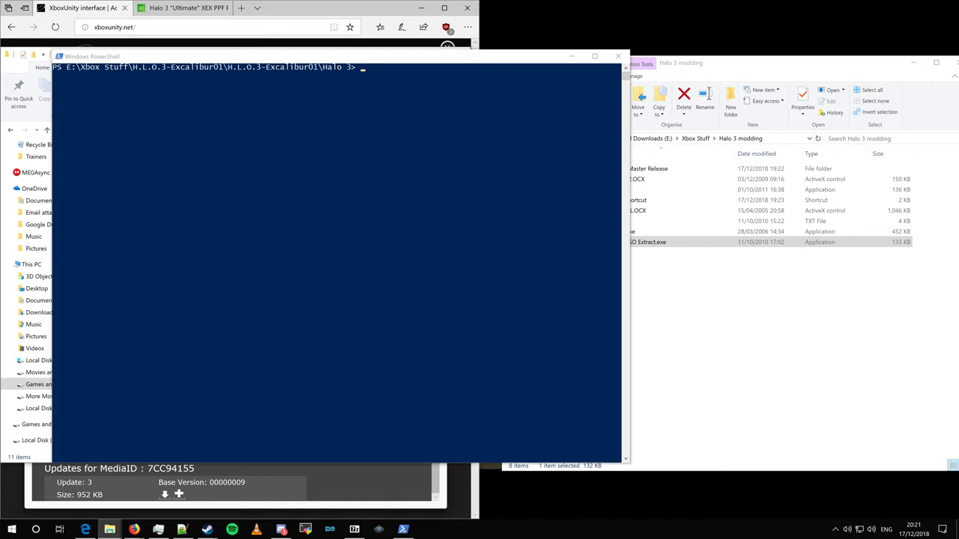
drag(224, 56, 442, 50)
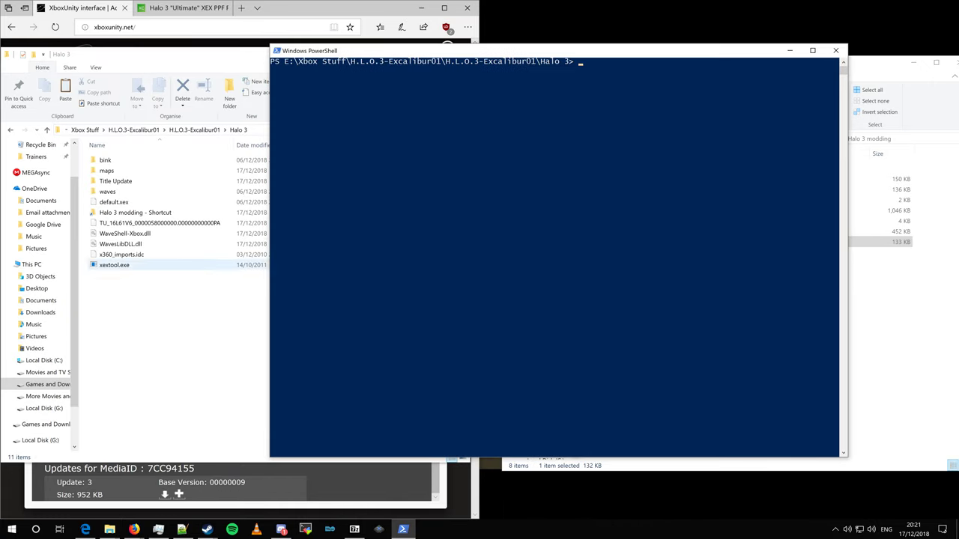
drag(160, 268, 150, 257)
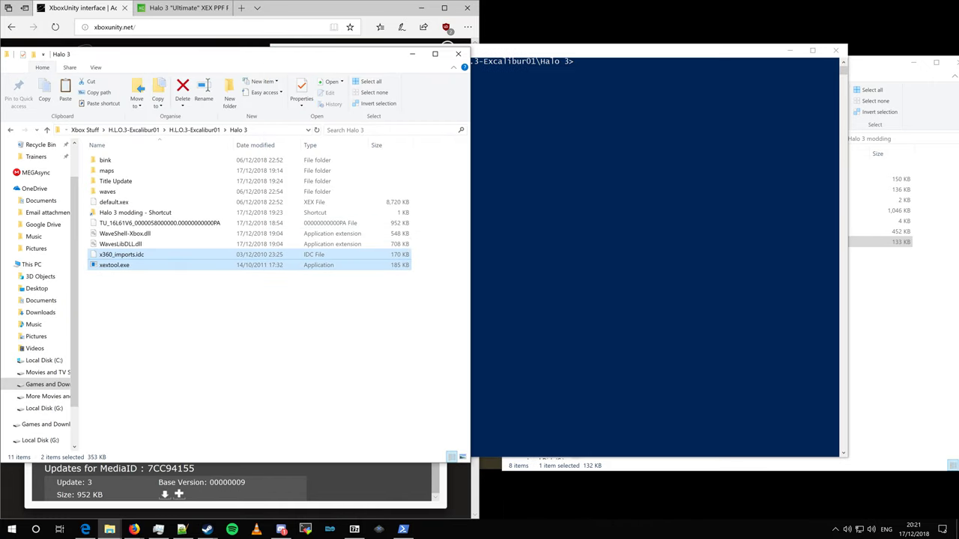
click(196, 316)
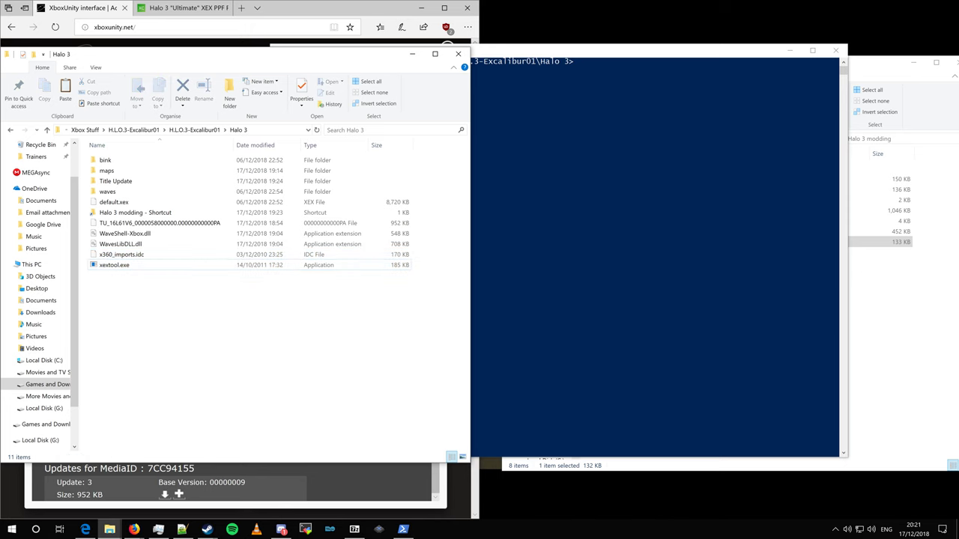
Look over the Halo 3 "Ultimate" XEX PPF Patches 5 page, return to the XboxUnity update list and switch back to PowerShell
key(alt+Tab)
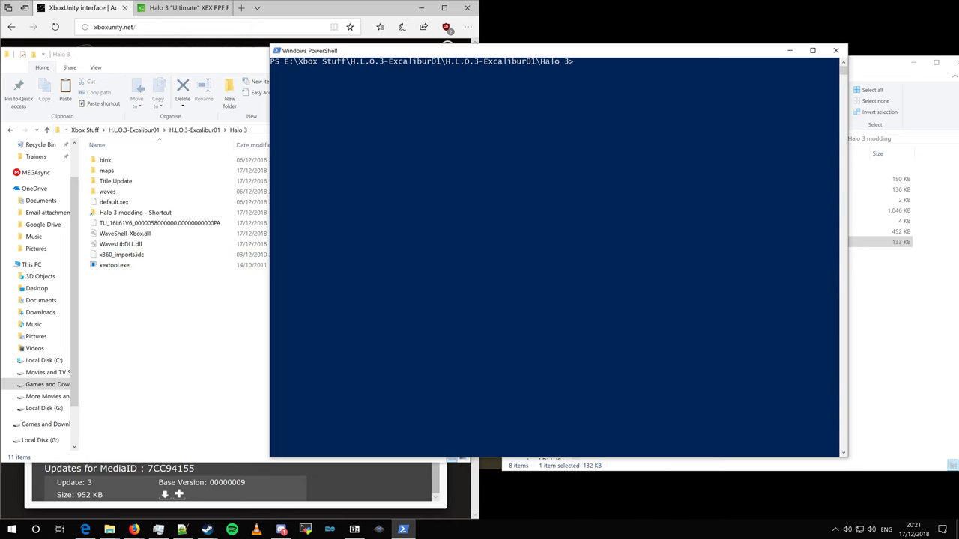
key(alt+Tab)
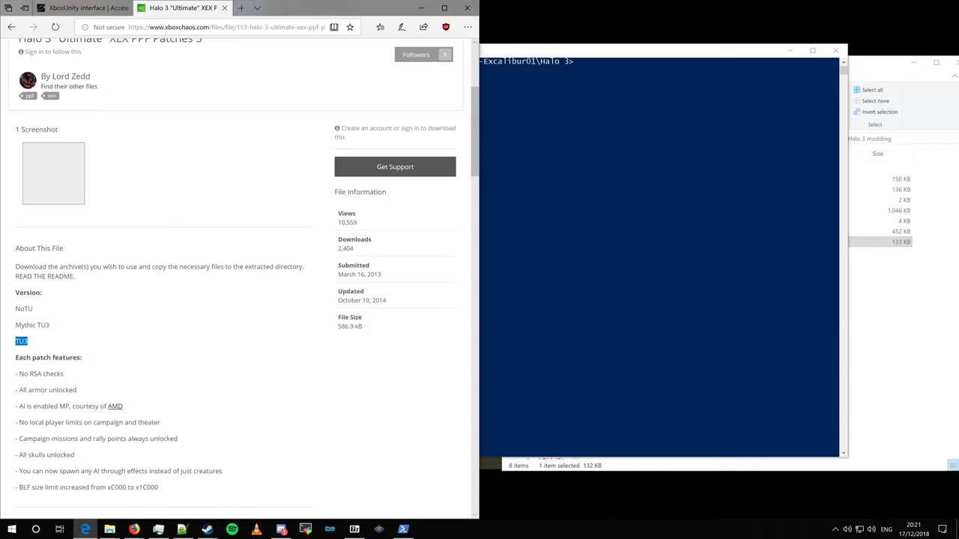
scroll(236, 278, up, 4)
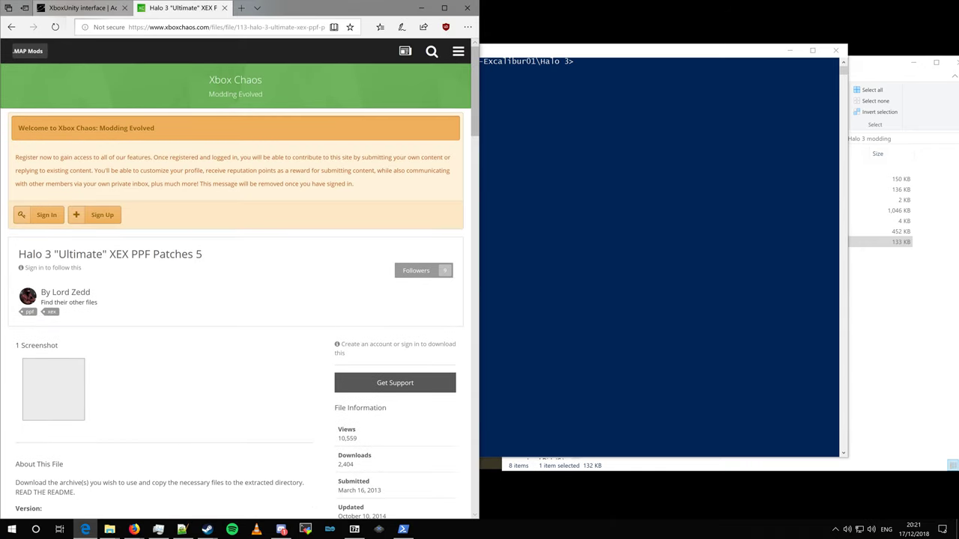
mouse_move(78, 7)
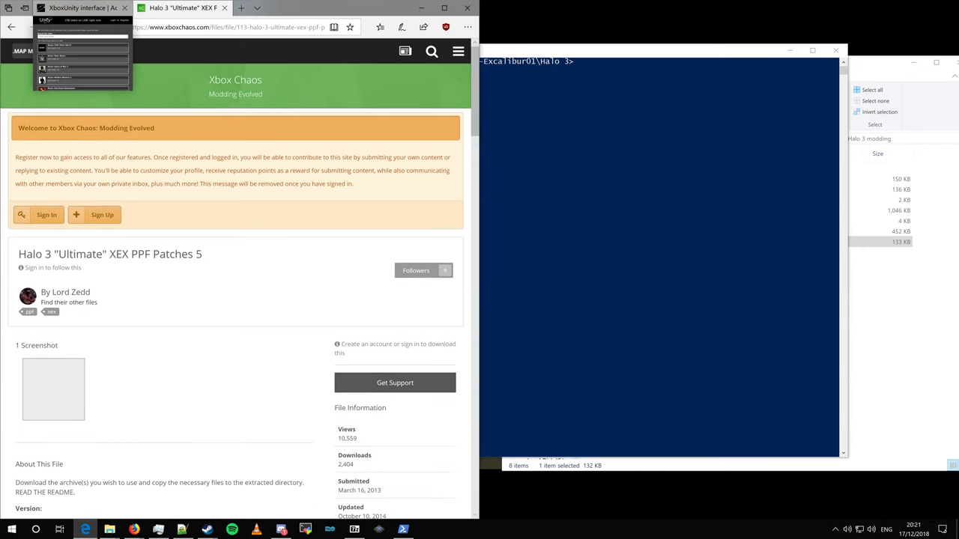
click(79, 7)
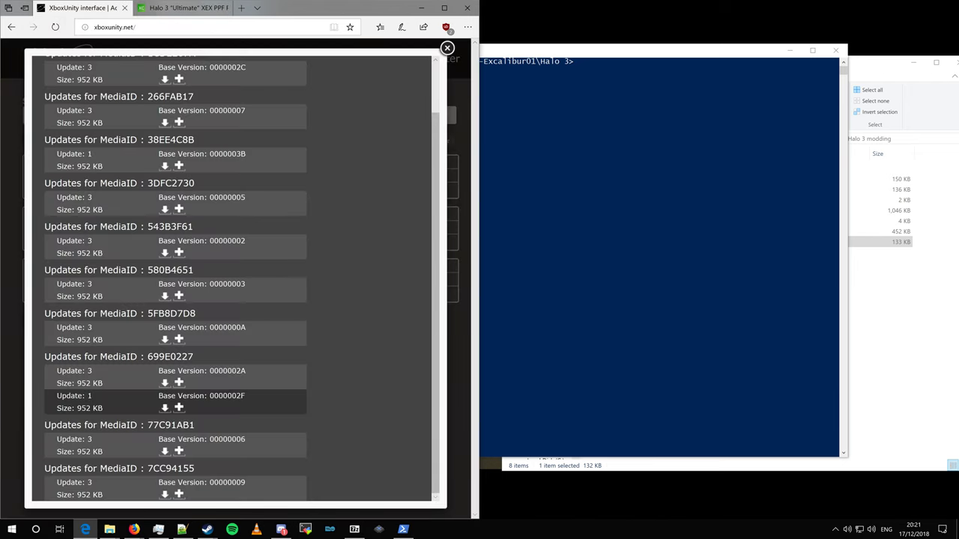
key(alt+Tab)
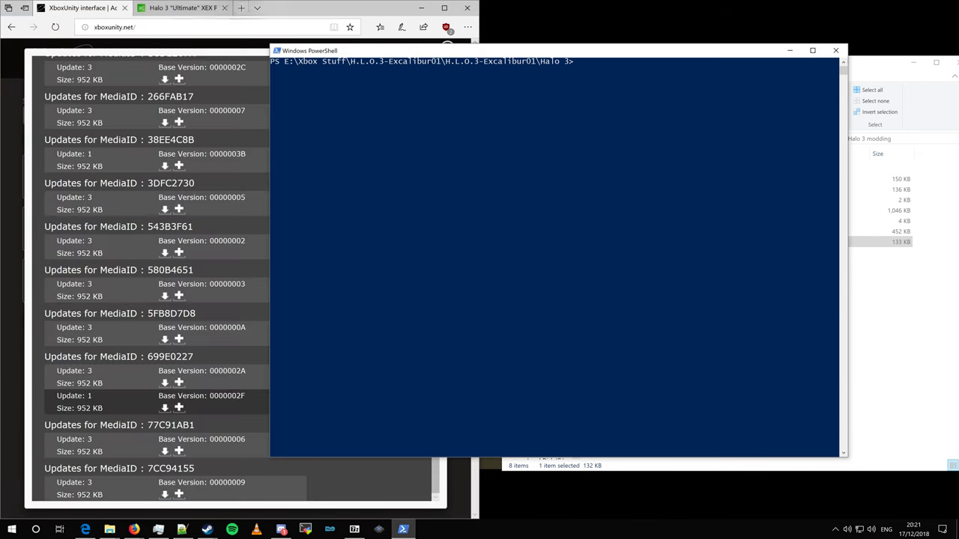
mouse_move(183, 8)
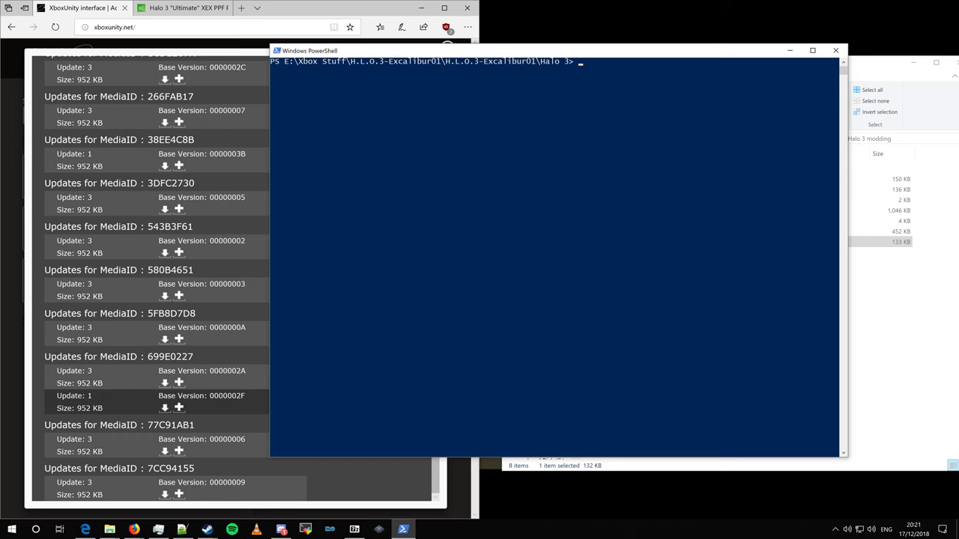
Run xextool.exe with the -l option on default.xex to list its header information
text(xextool.exe)
key(Tab)
text(-l default.xex)
key(Return)
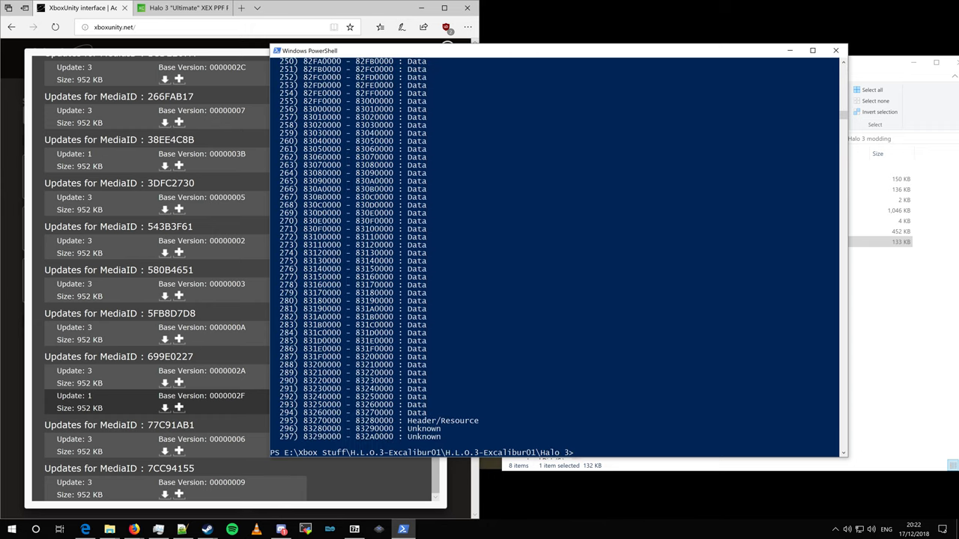
Check the Media Id in the xextool output, close PowerShell and highlight the matching MediaID 699E0227 in the XboxUnity update list
scroll(554, 254, up, 20)
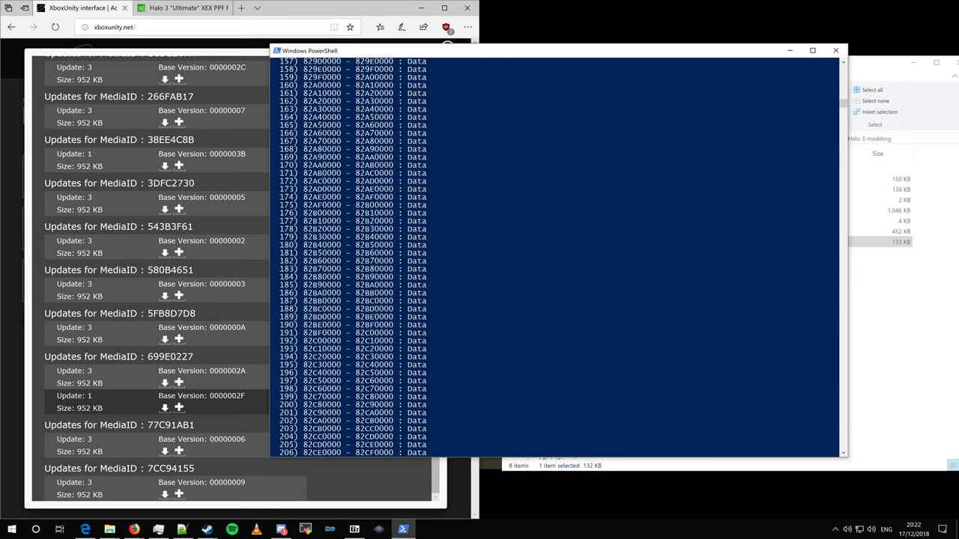
scroll(554, 255, up, 16)
scroll(554, 255, up, 20)
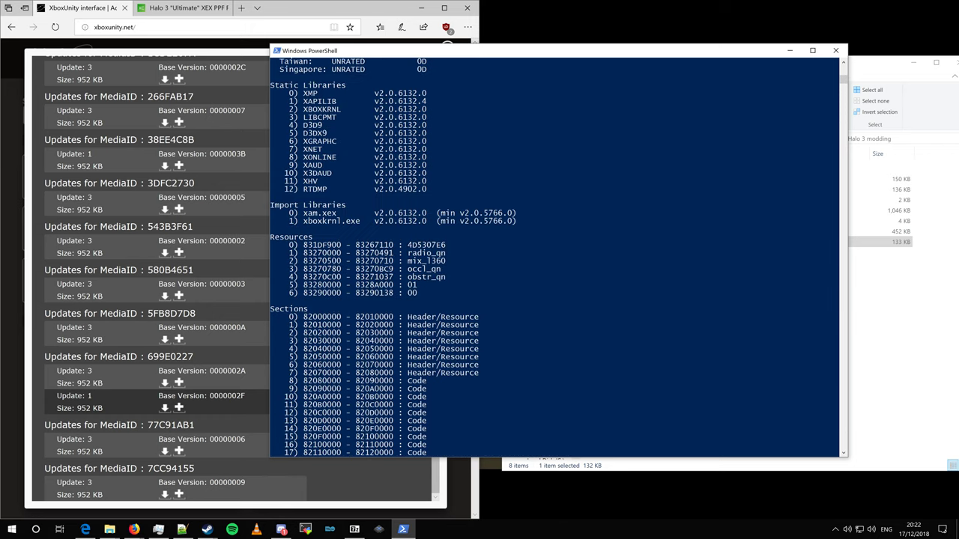
scroll(554, 257, up, 2)
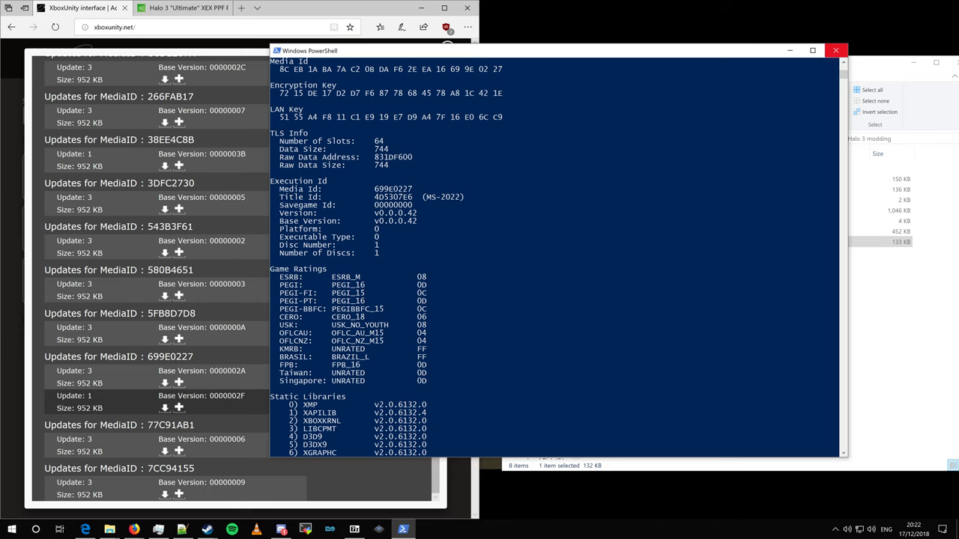
click(836, 51)
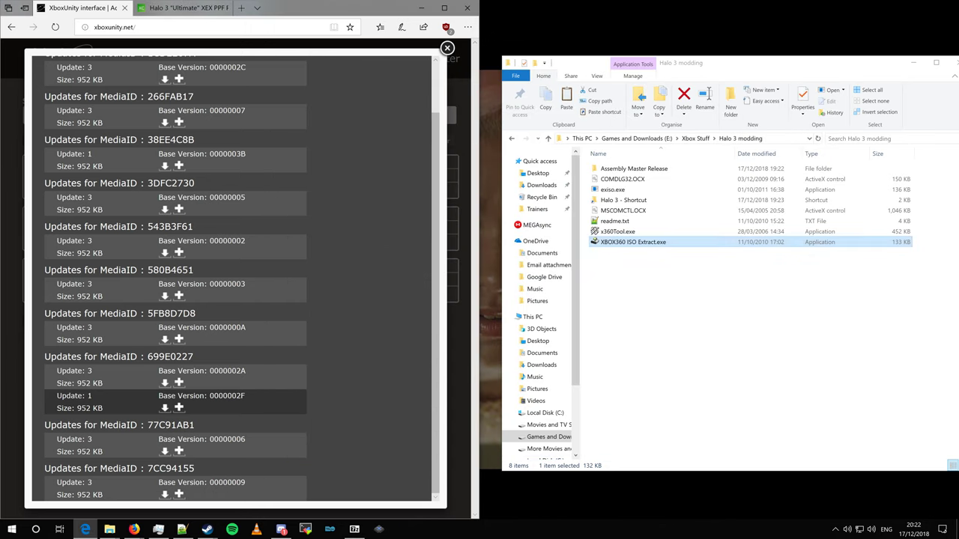
drag(148, 357, 194, 357)
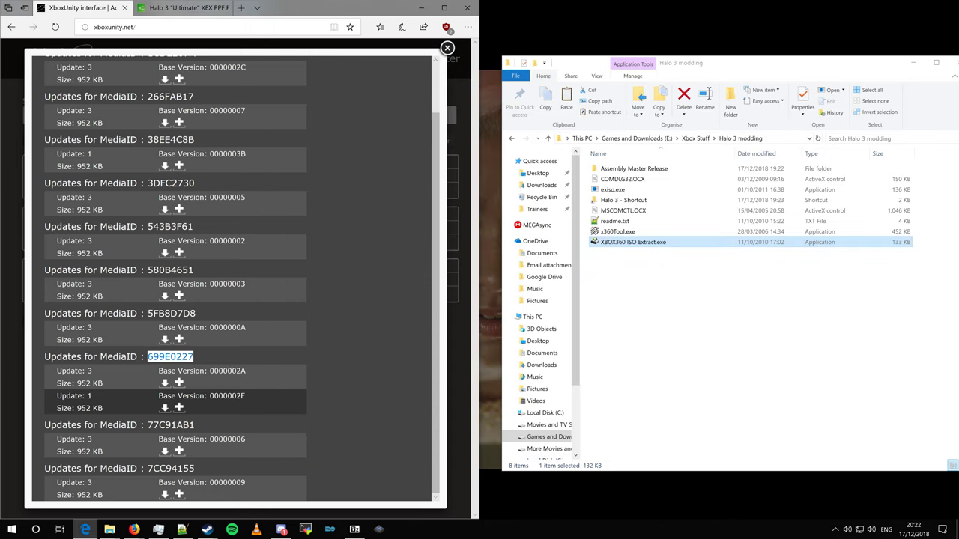
click(201, 359)
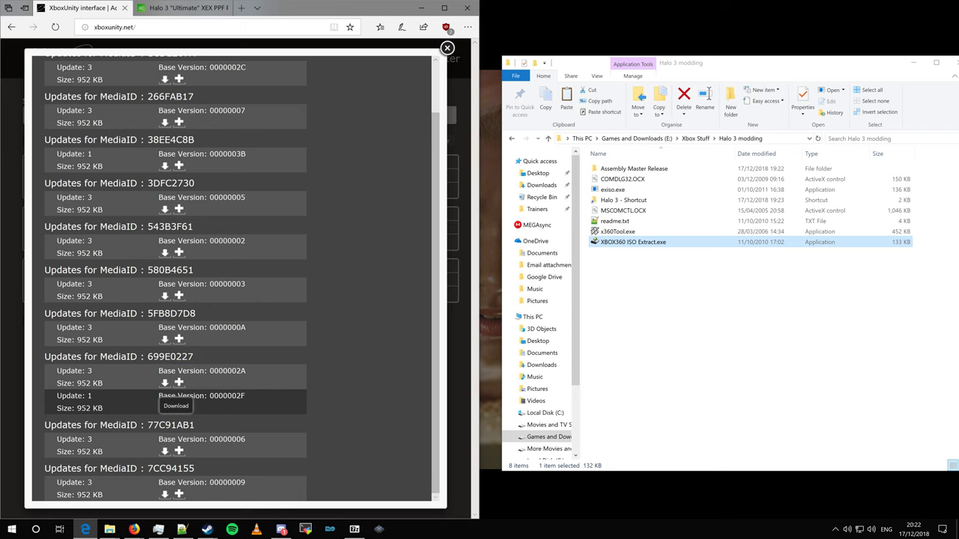
Switch to the Halo 3 folder in File Explorer and select the downloaded TU_16L61V6 title update file
mouse_move(109, 529)
click(74, 483)
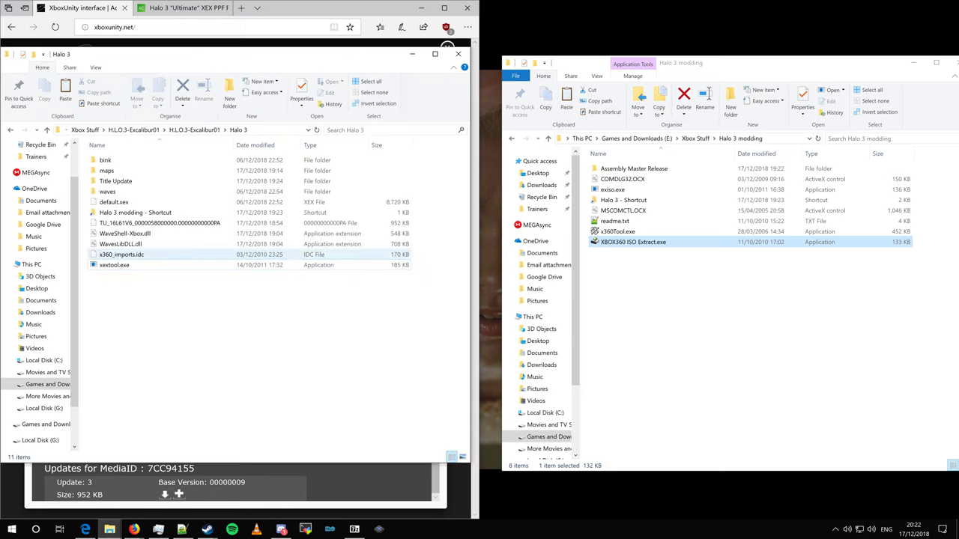
click(196, 223)
click(202, 307)
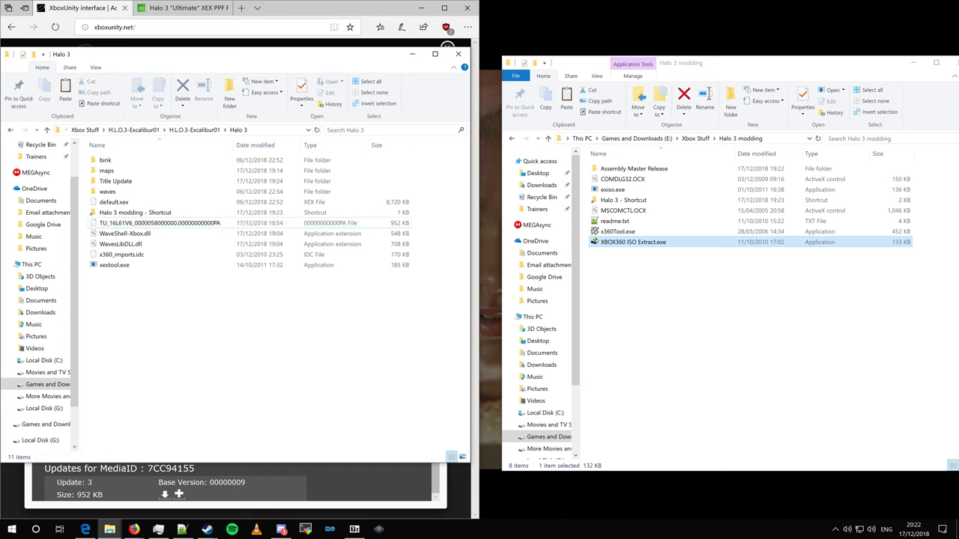
click(188, 223)
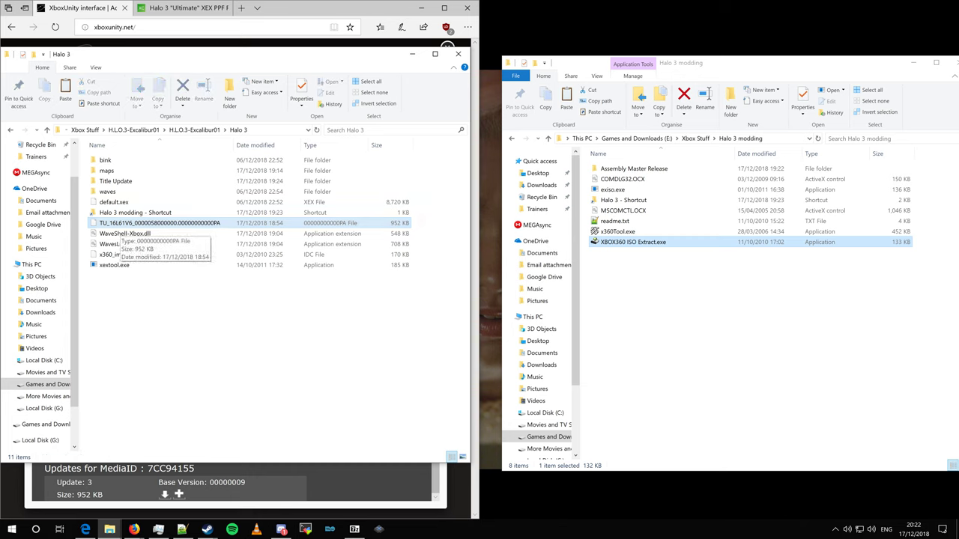
Launch x360Tool.exe from the Halo 3 modding folder and load the TU_16L61V6 title update file from the Halo 3 folder
click(652, 307)
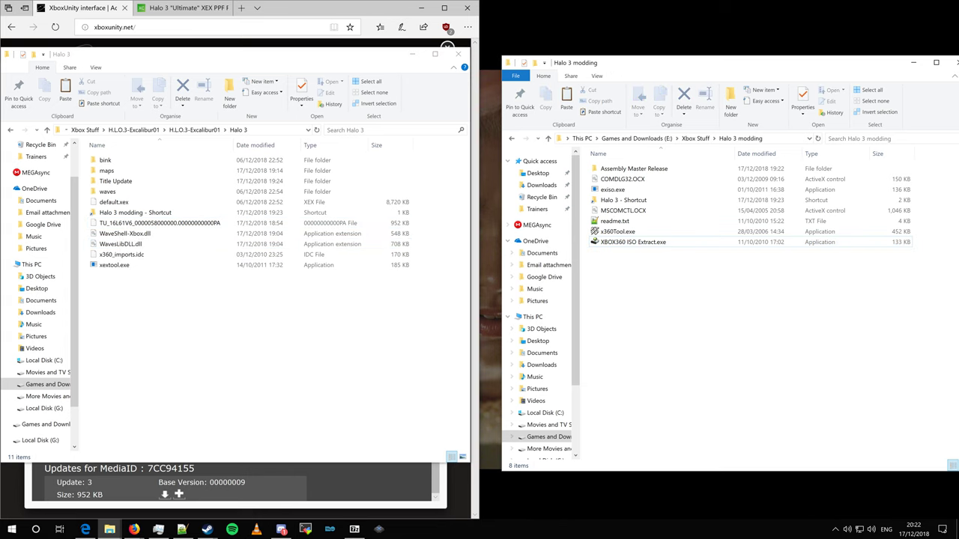
click(159, 223)
click(617, 231)
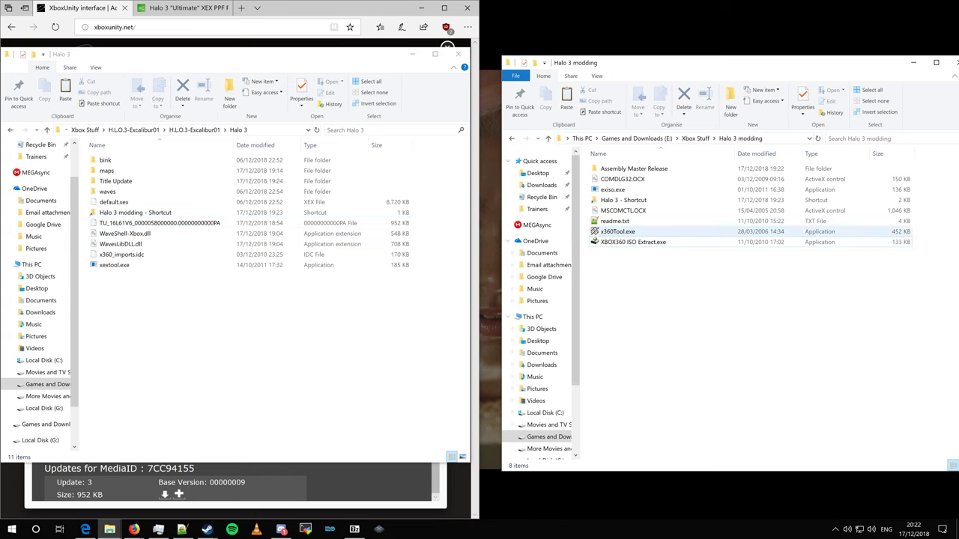
double_click(617, 232)
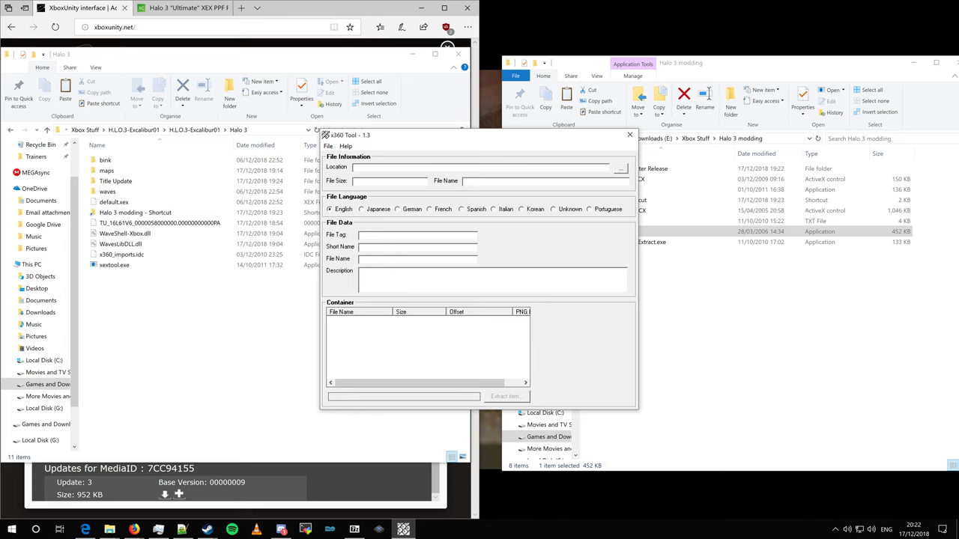
click(621, 170)
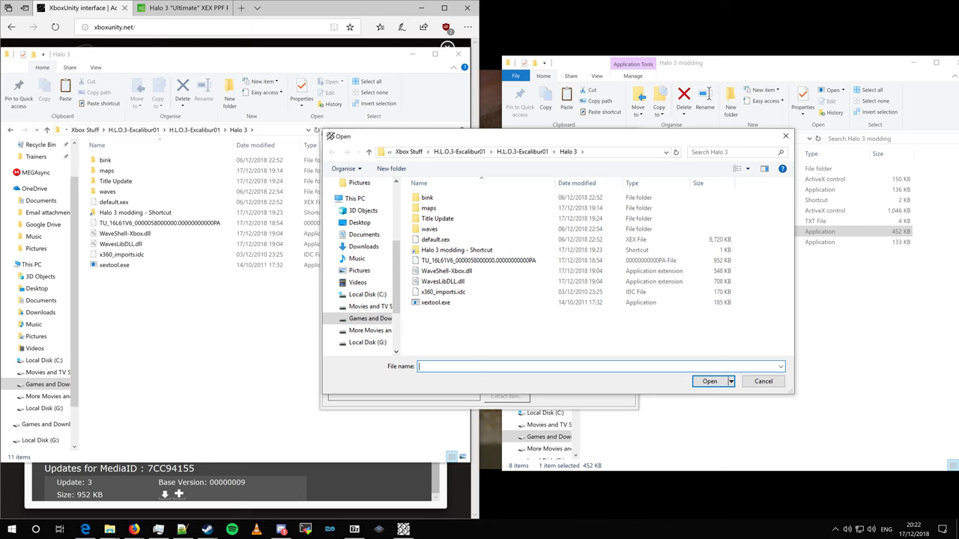
drag(567, 129, 567, 213)
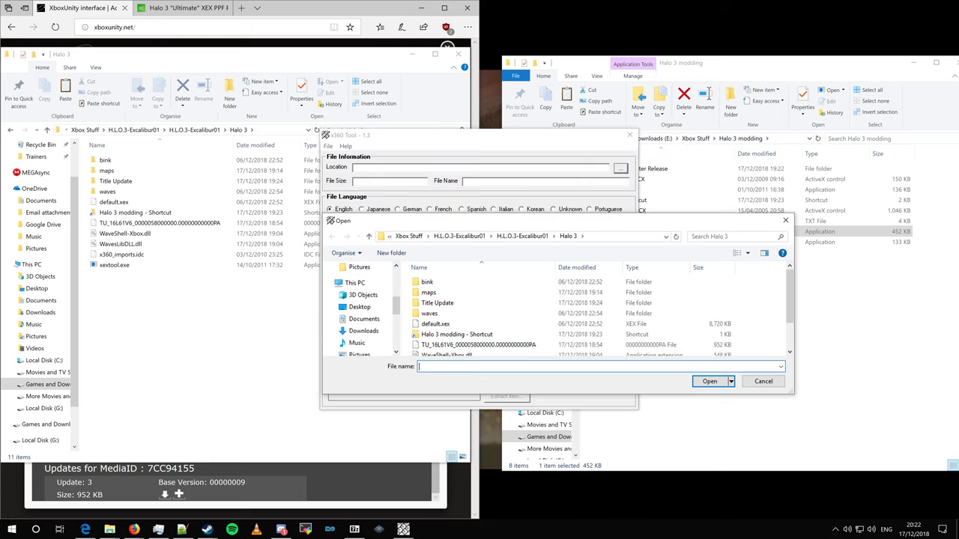
drag(490, 214, 489, 99)
double_click(480, 231)
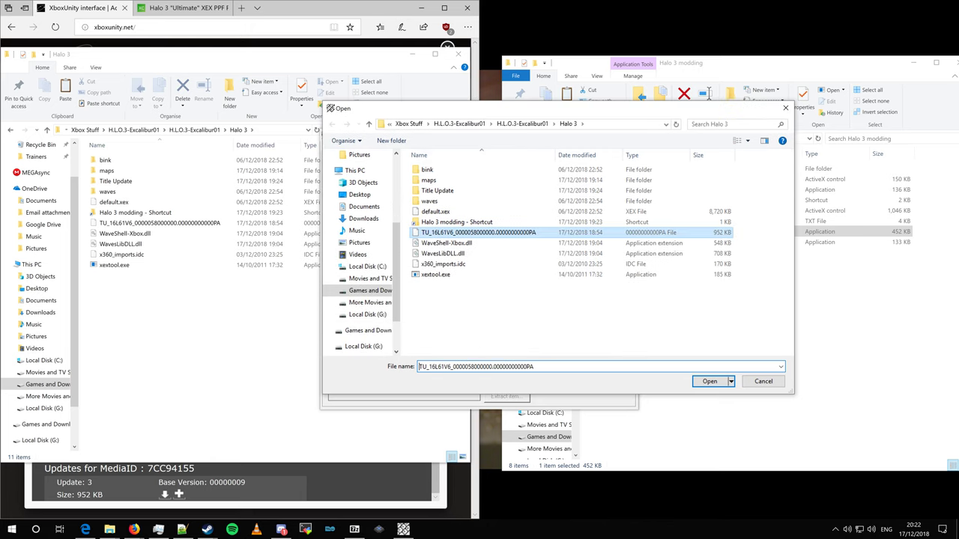
Go through the files in the title update container, from default.xexp down to Q10.dllp
click(343, 320)
click(344, 327)
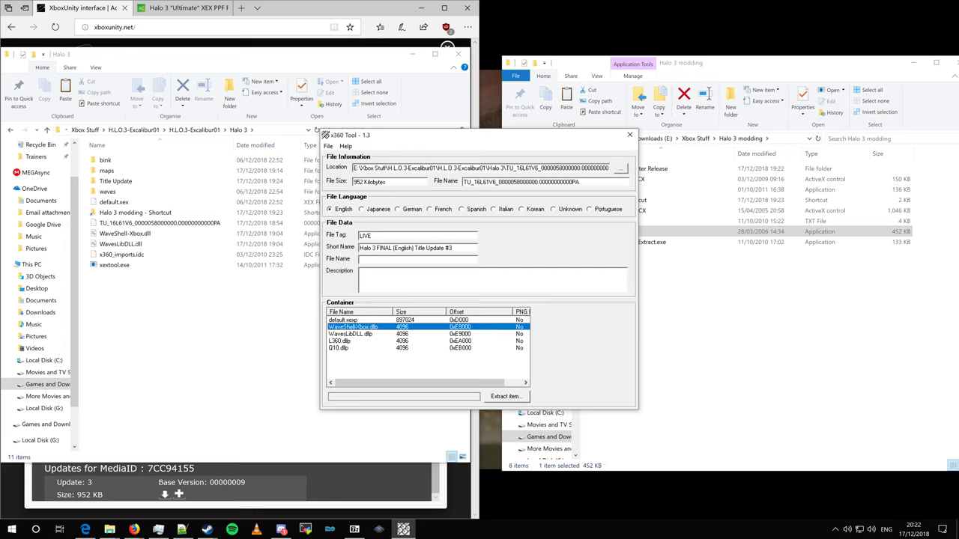
click(344, 334)
click(341, 341)
key(Down)
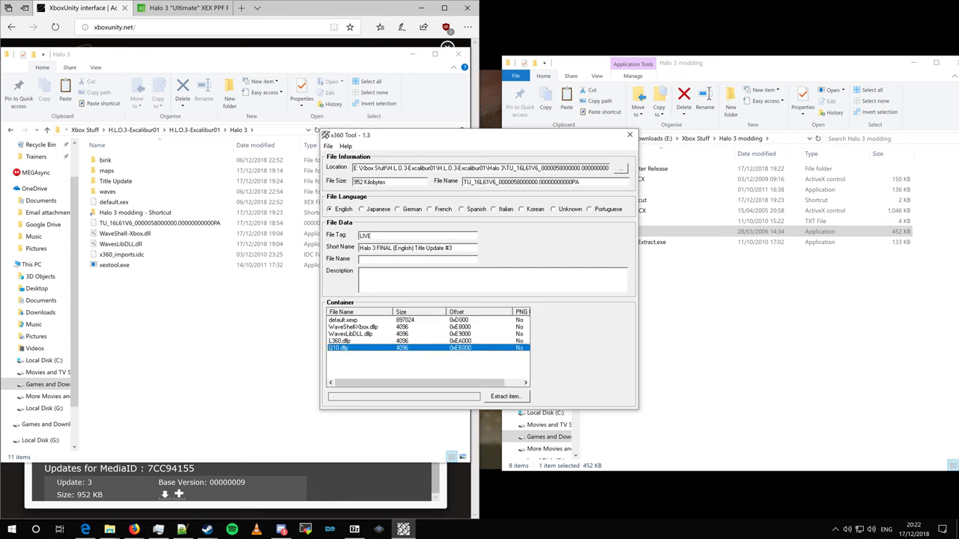
Open the Title Update folder in File Explorer and extract default.xexp from the title update container into that folder
click(187, 315)
double_click(116, 181)
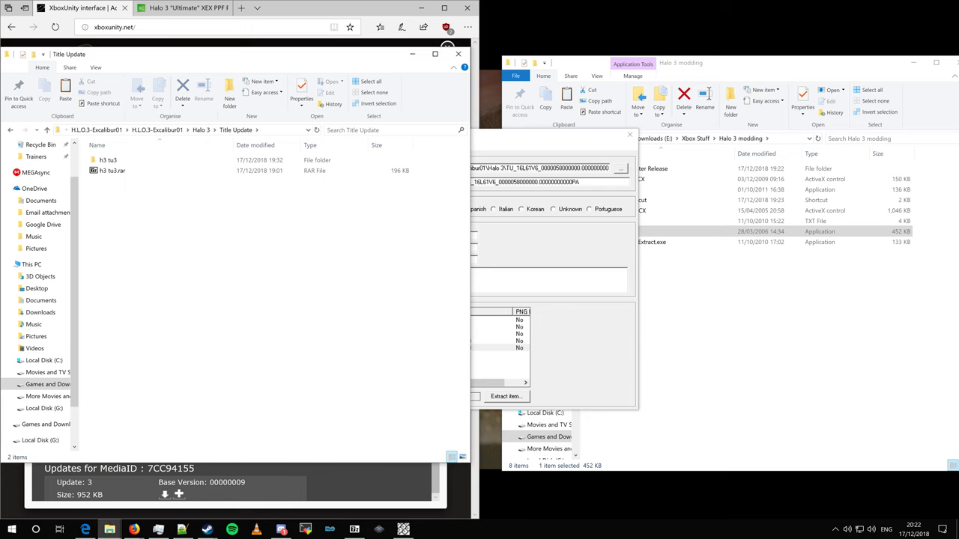
click(493, 382)
click(402, 321)
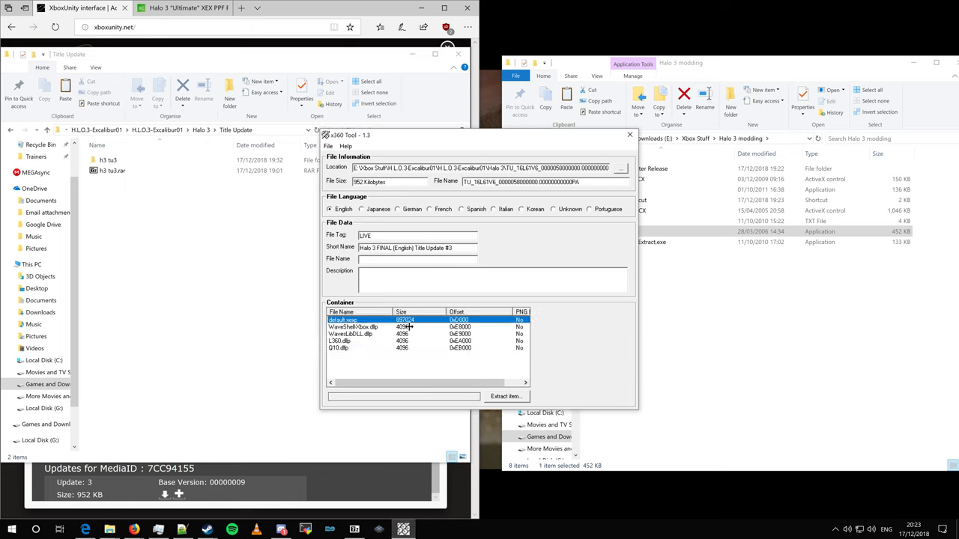
click(505, 396)
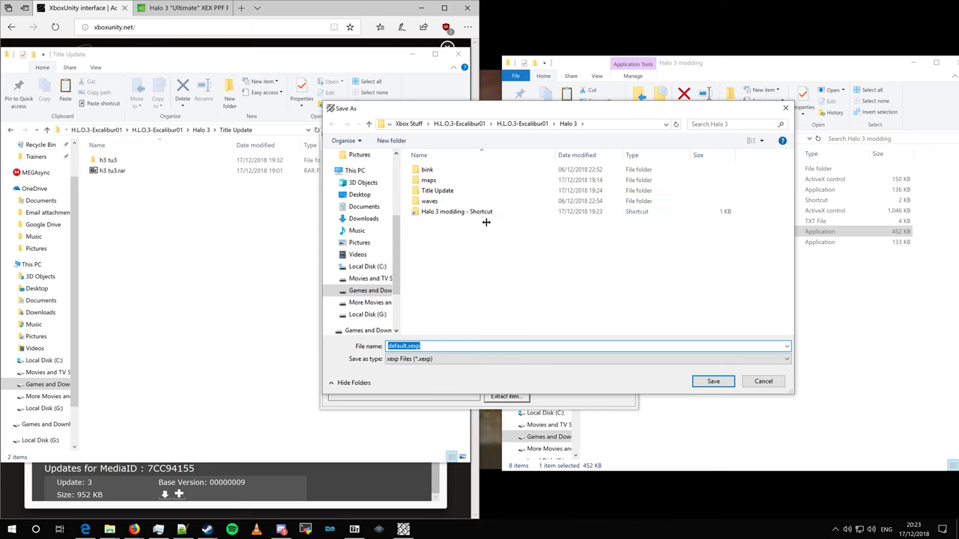
double_click(472, 190)
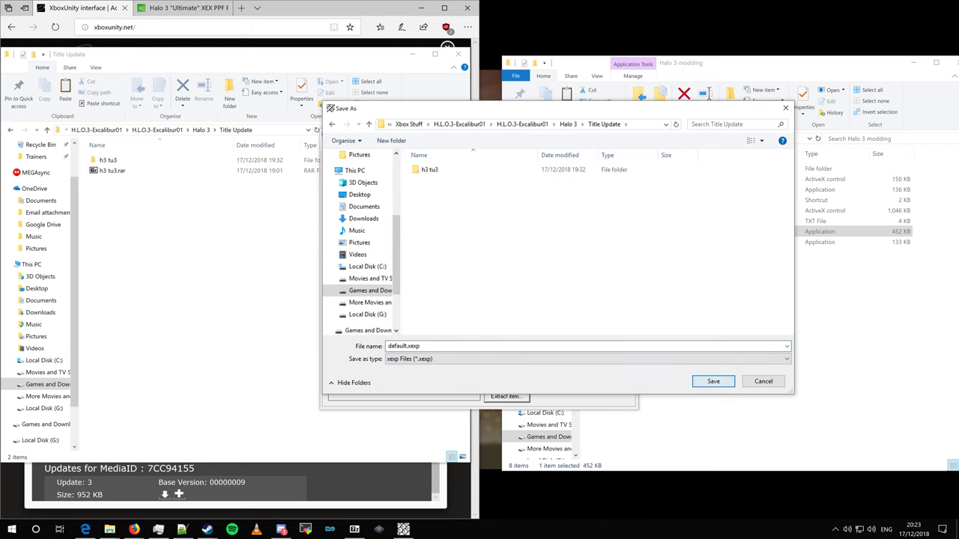
click(713, 381)
Extract WaveShell-Xbox.dllp and WavesLibDLL.dllp from the container into the Title Update folder
click(360, 328)
click(506, 397)
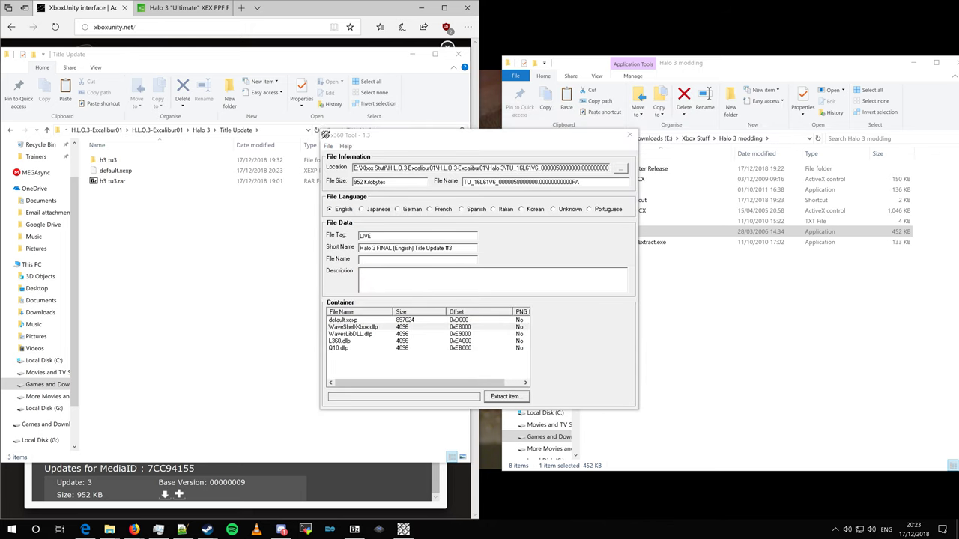
click(505, 396)
key(Return)
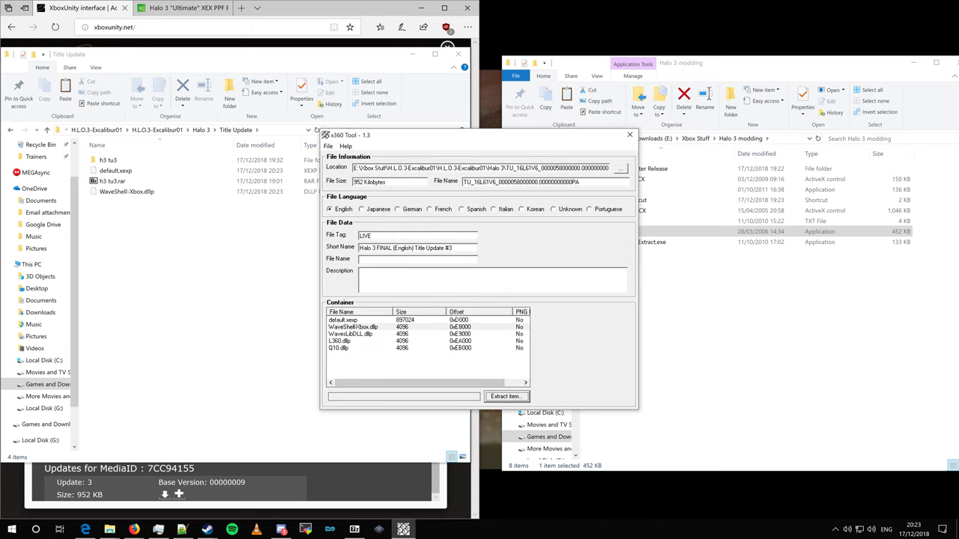
click(350, 334)
click(505, 396)
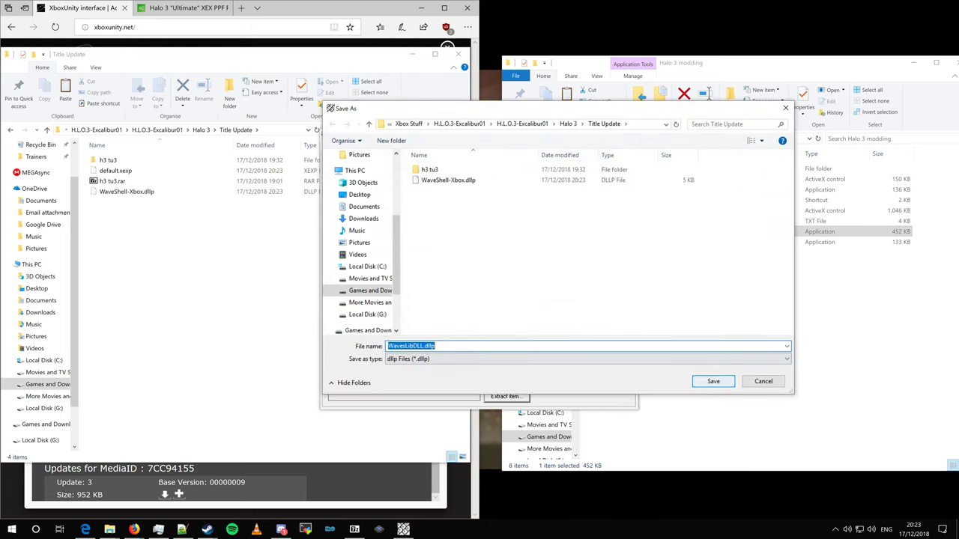
key(Return)
Create a new folder named waves inside the Title Update folder
click(339, 340)
click(338, 349)
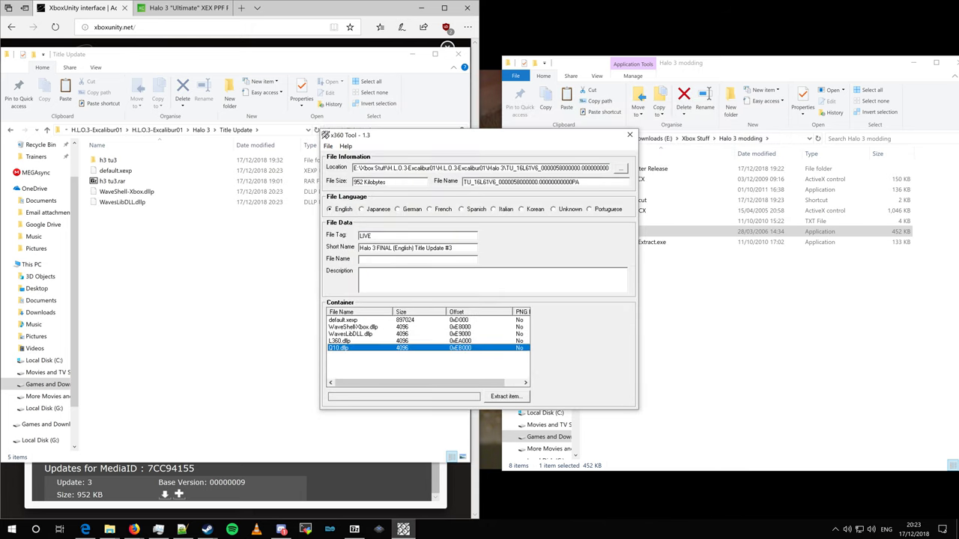
right_click(166, 255)
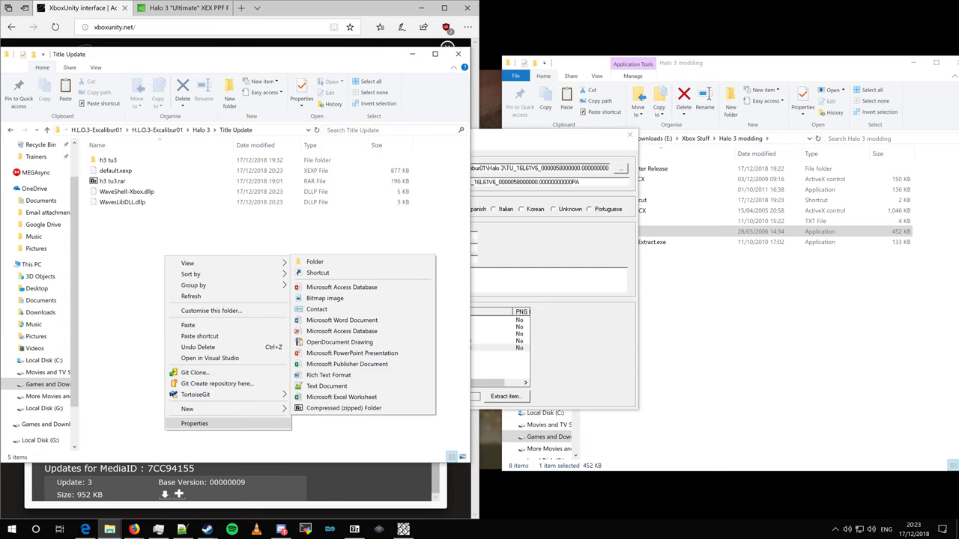
click(315, 262)
text(wave)
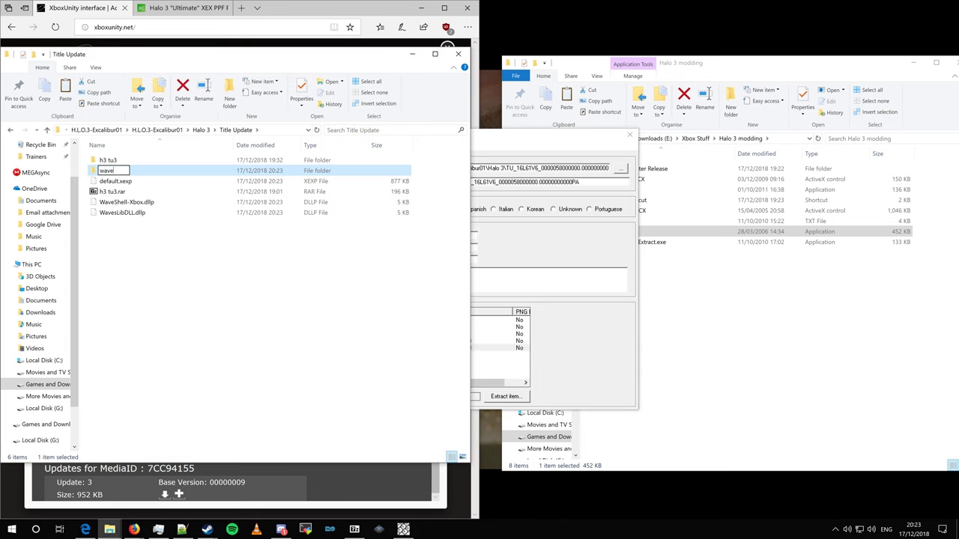
text(s)
key(Return)
Extract Q10.dllp and L360.dllp from the container into the new waves folder
click(506, 397)
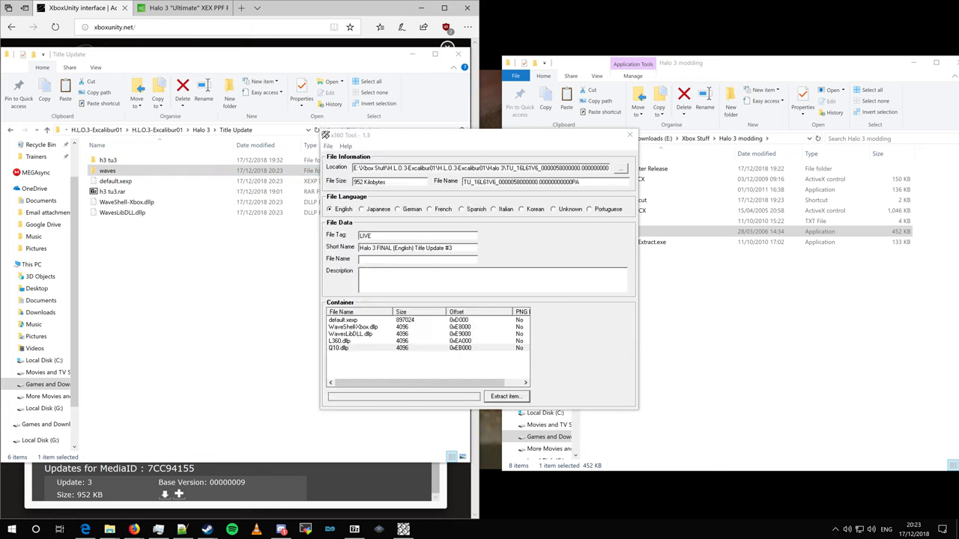
click(430, 180)
double_click(429, 180)
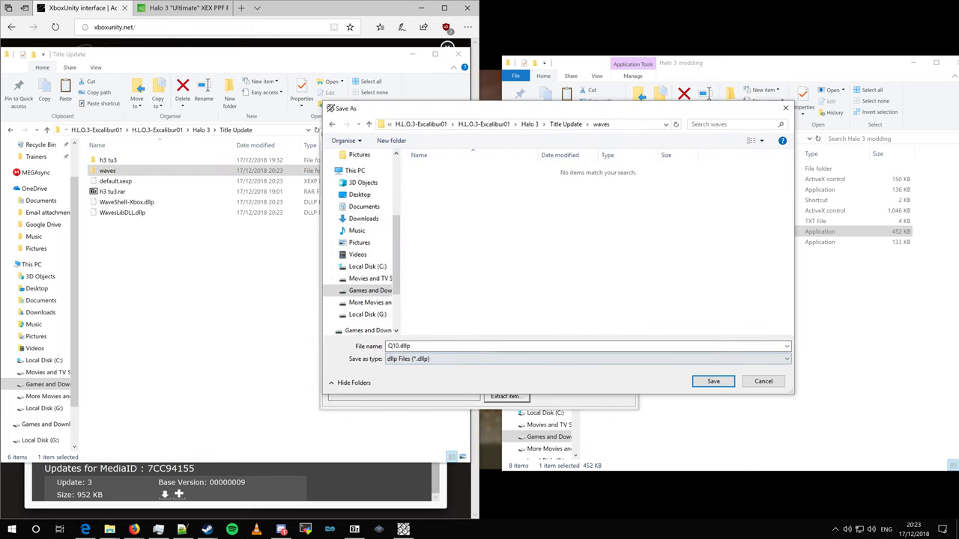
click(712, 381)
click(341, 341)
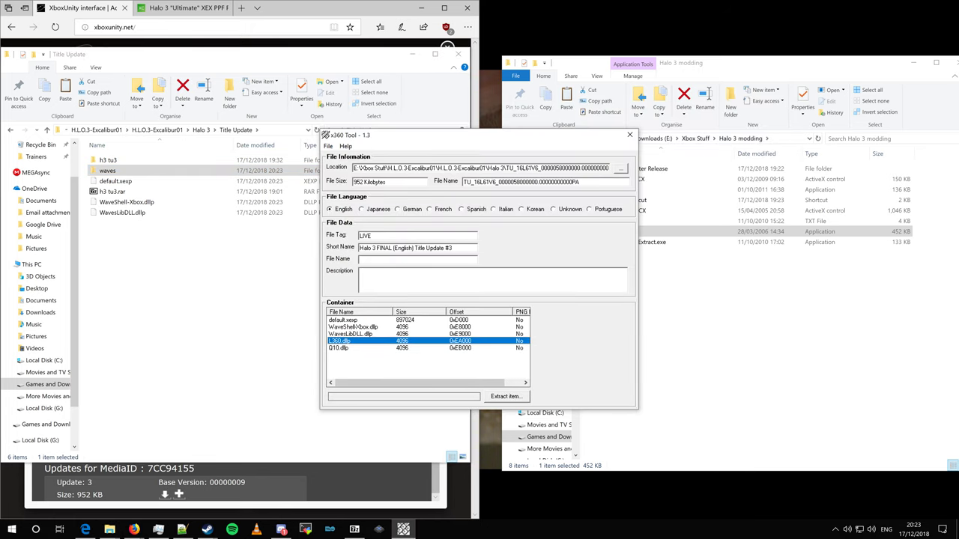
click(506, 396)
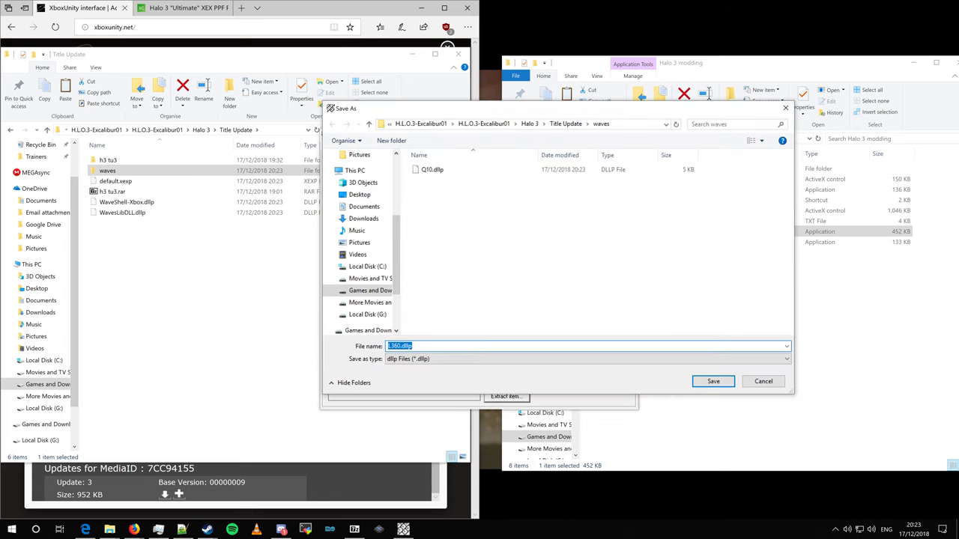
key(Return)
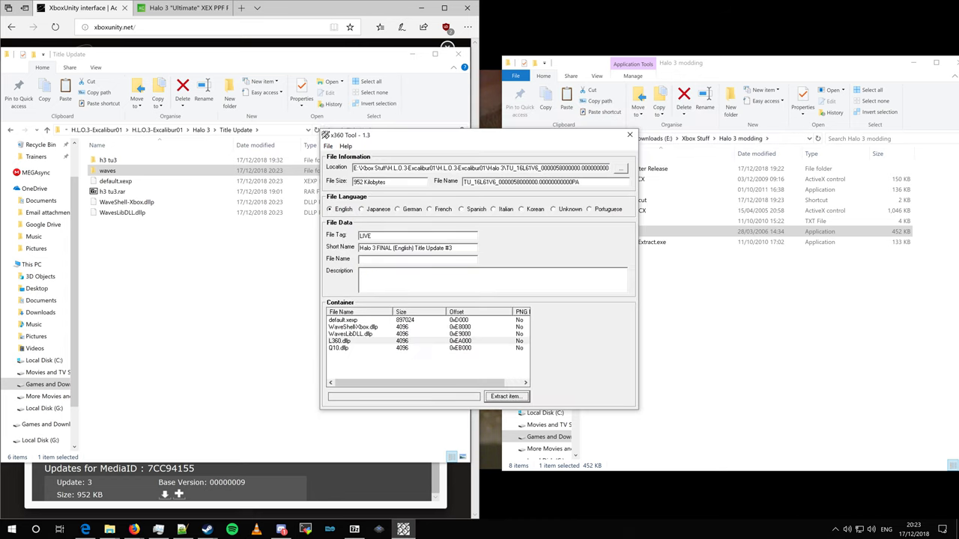
Close x360 Tool and select the waves folder and the three extracted patch files, leaving out h3 tu3.rar
click(629, 135)
drag(135, 270, 138, 167)
ctrl+click(123, 192)
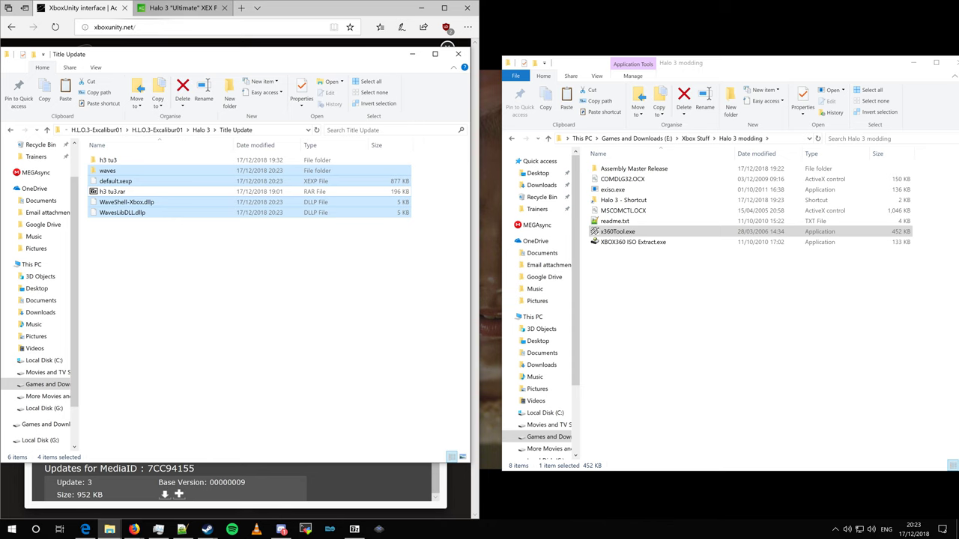
Switch to the Halo 3 "Ultimate" XEX PPF Patches page in the browser and review its versions and patch features
click(180, 8)
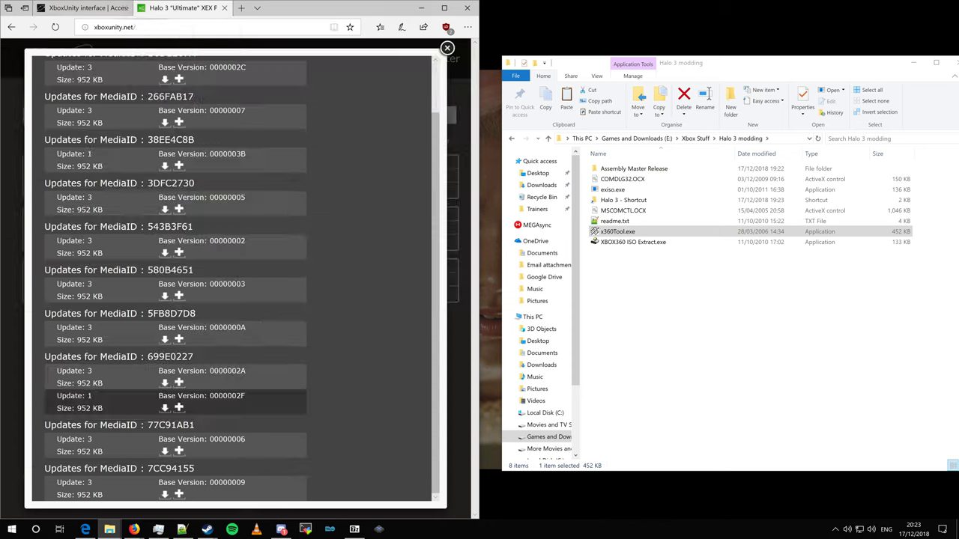
scroll(240, 277, down, 2)
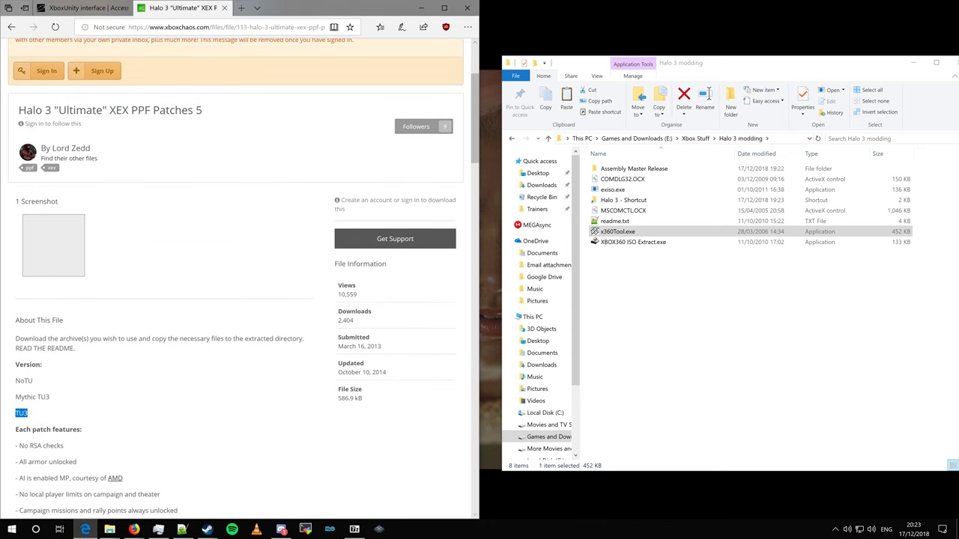
scroll(239, 277, down, 2)
scroll(240, 277, down, 1)
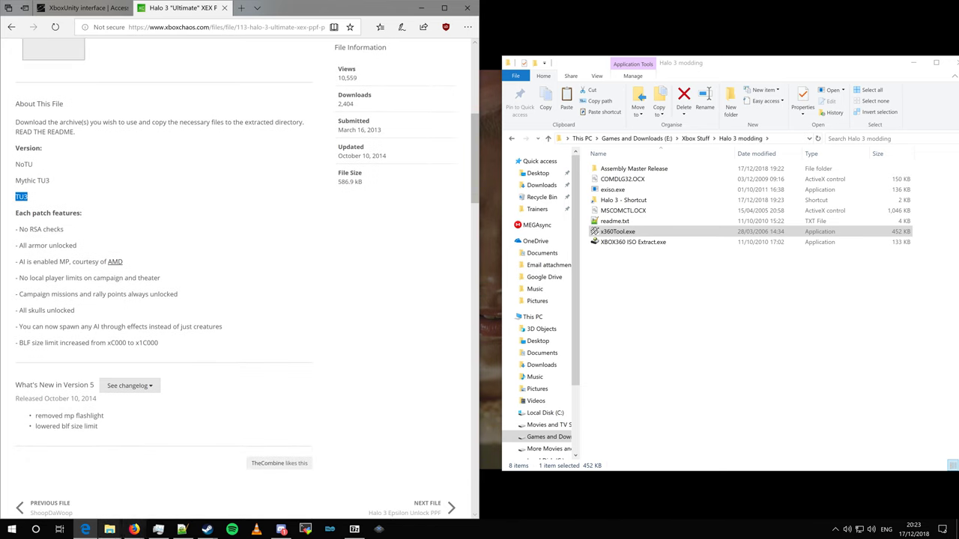
Locate default.xexp in the Title Update folder, then minimize that window and return to the start of the XEX PPF patches page
click(110, 529)
click(73, 491)
click(116, 181)
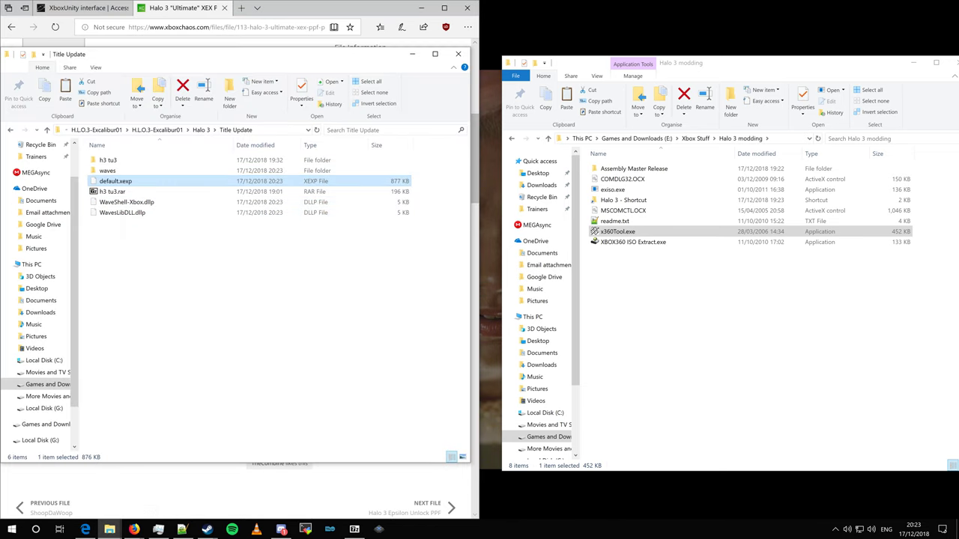
drag(84, 179, 400, 179)
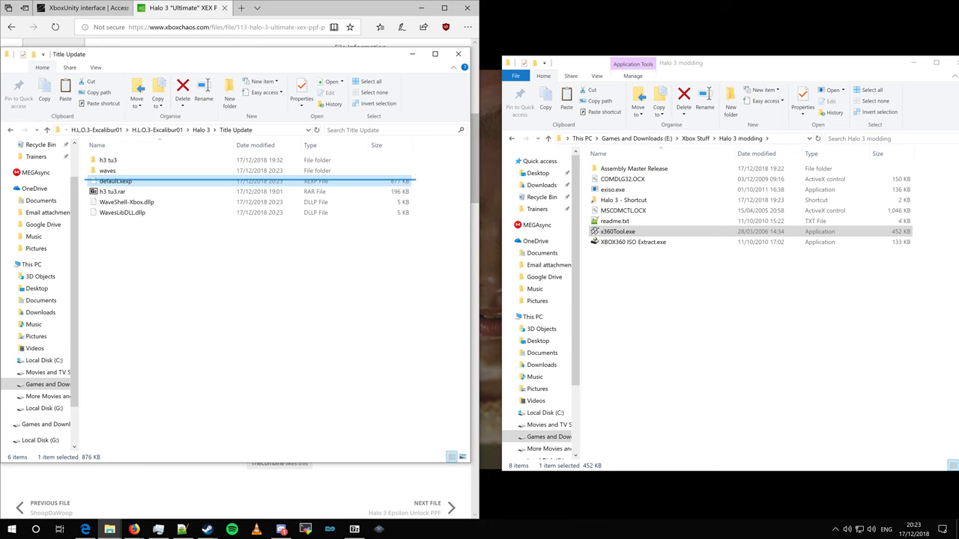
click(412, 54)
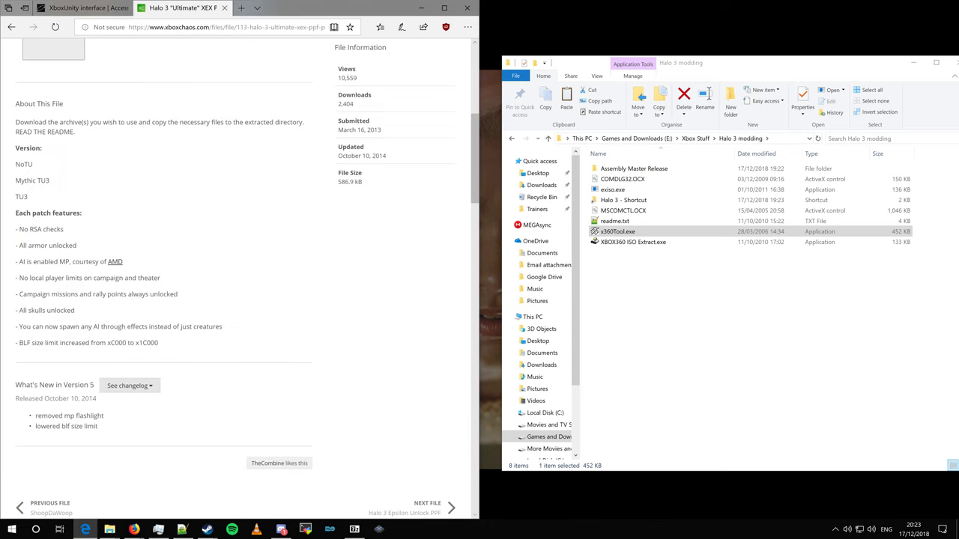
scroll(235, 278, up, 6)
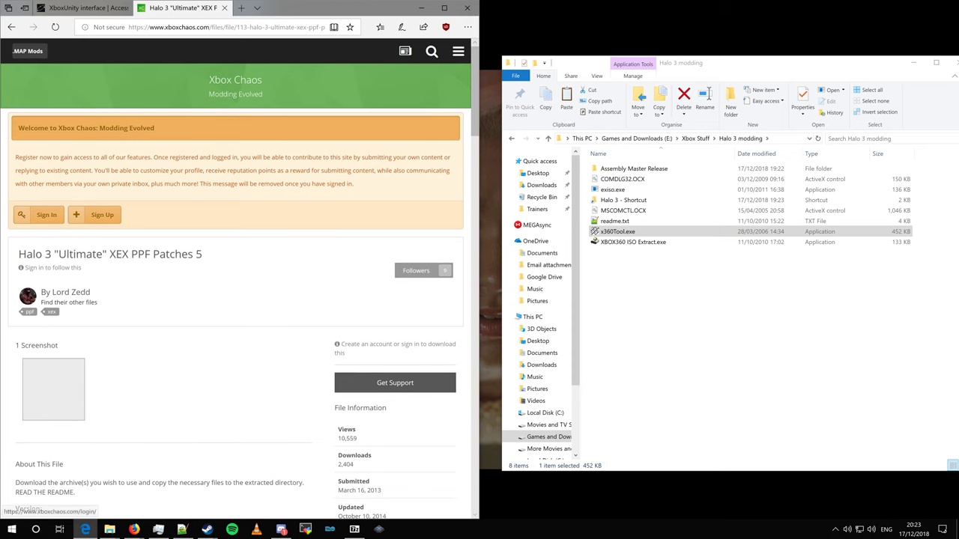